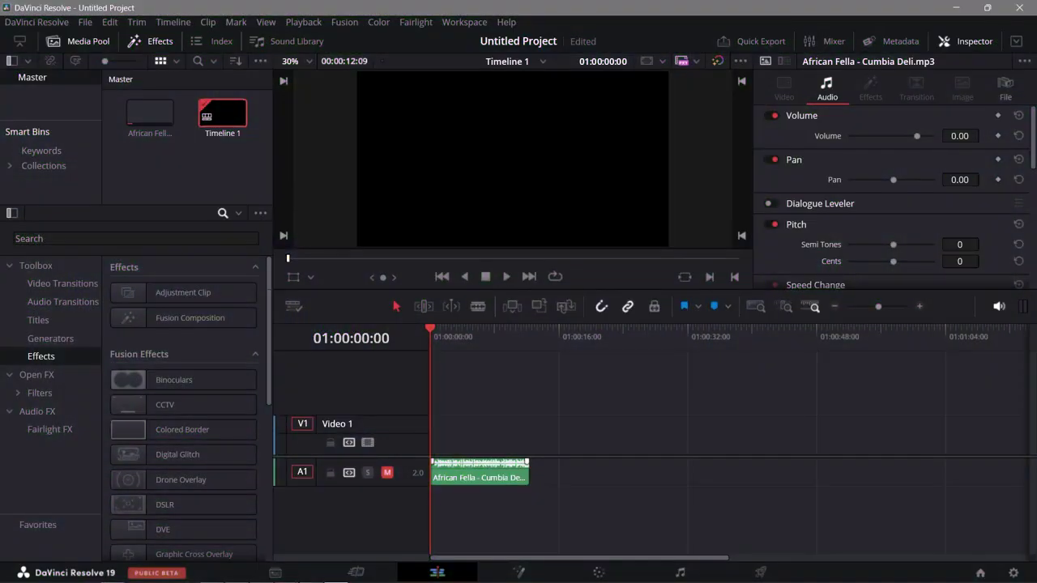
- Add a Fusion Composition on Video 1 matching the length of the audio clip and open it in Fusion
{"action": "left_click", "coordinate": [492, 470]}
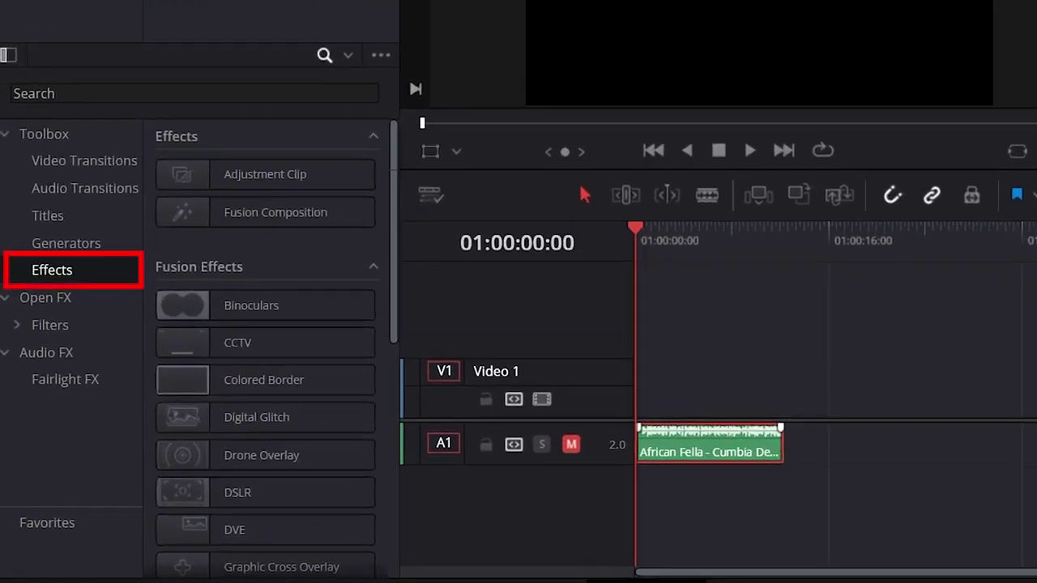
{"action": "left_click_drag", "start_coordinate": [251, 212], "coordinate": [668, 389]}
{"action": "left_click_drag", "start_coordinate": [693, 381], "coordinate": [784, 381]}
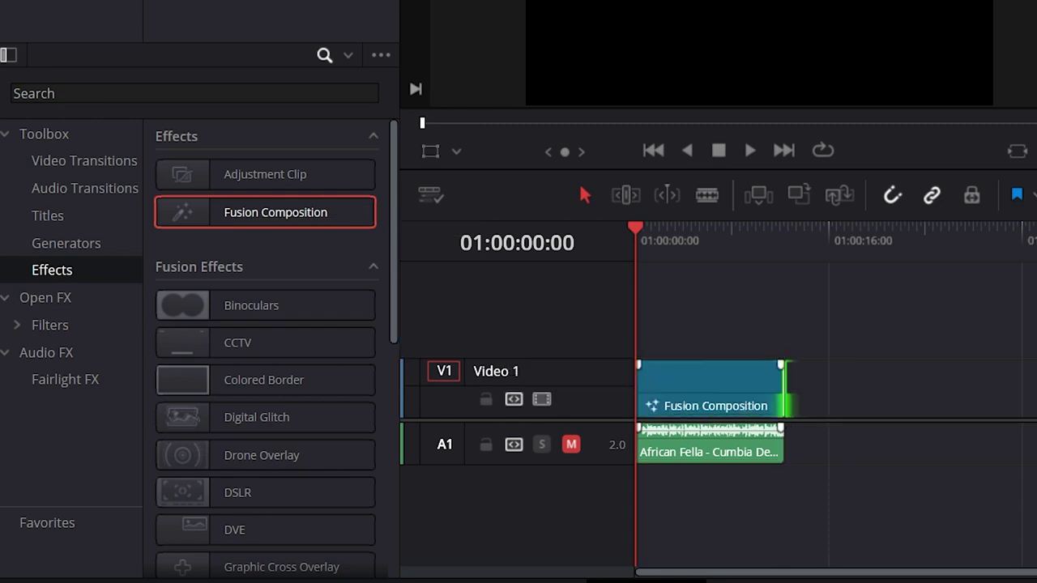
{"action": "left_click", "coordinate": [711, 376]}
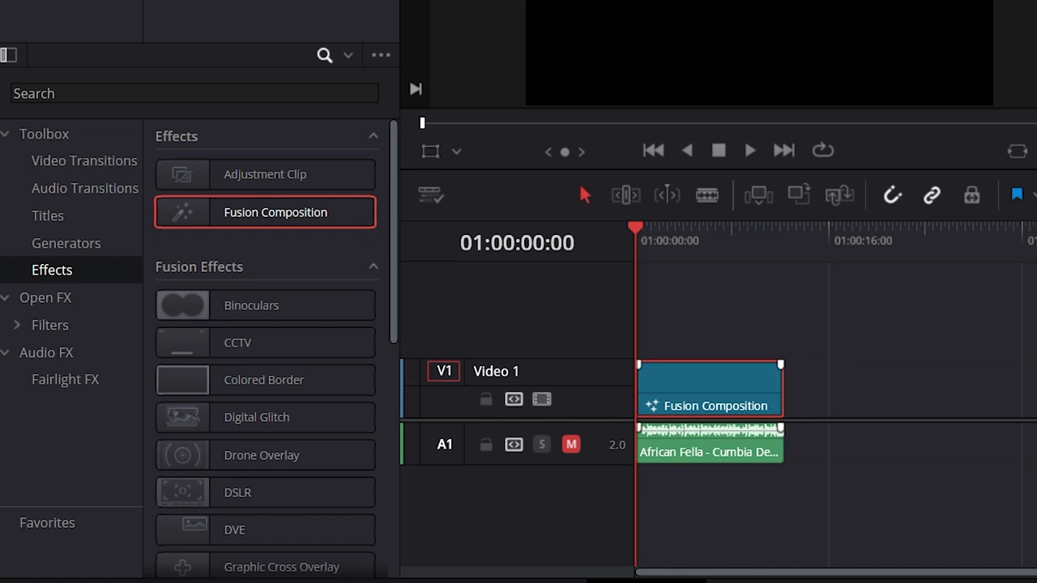
{"action": "left_click", "coordinate": [518, 569]}
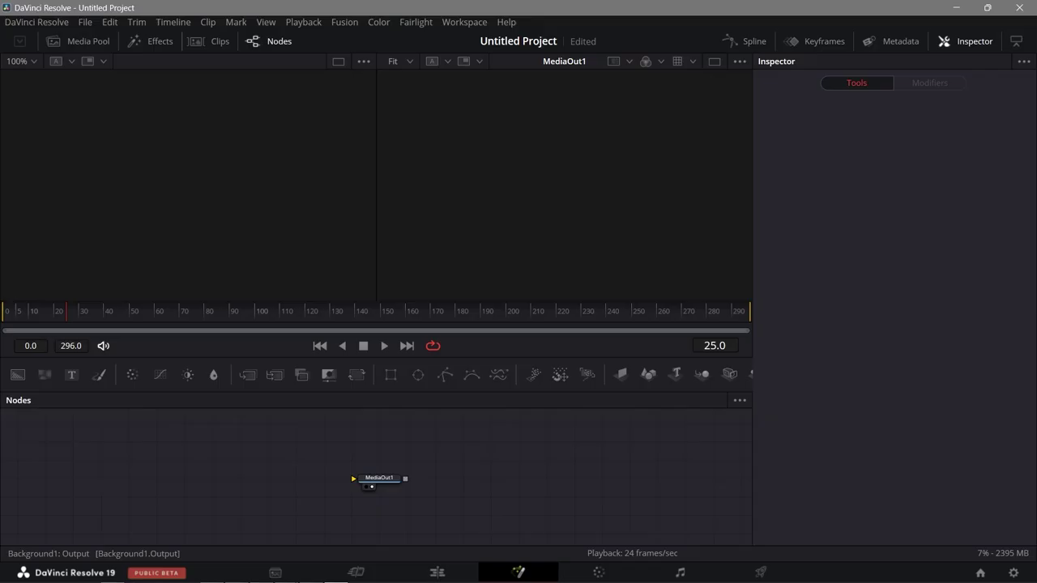
- Build a node chain that merges a second Background over a first Background and feeds the merge into MediaOut1
{"action": "left_click", "coordinate": [17, 374]}
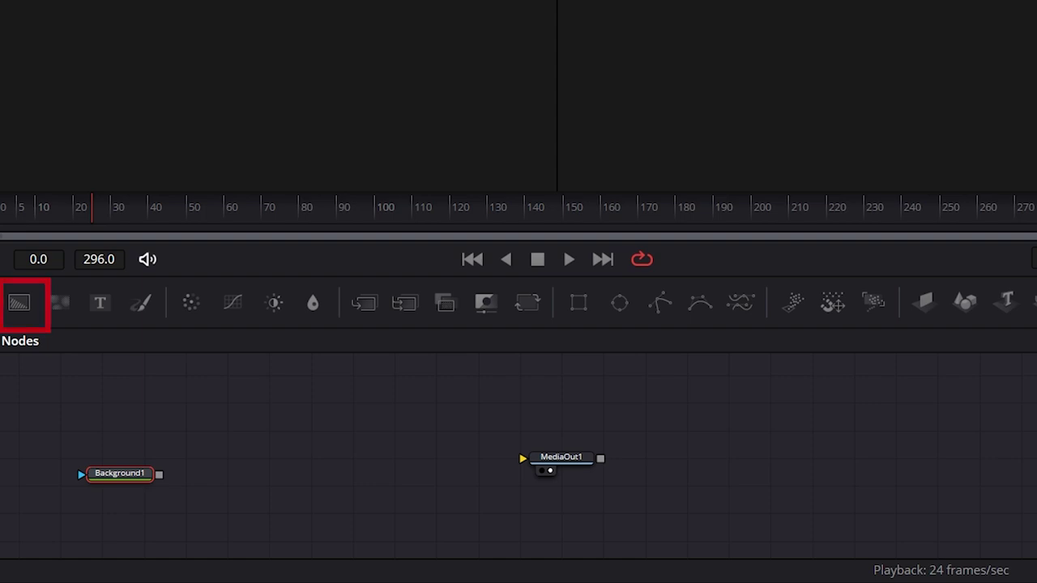
{"action": "left_click_drag", "start_coordinate": [120, 474], "coordinate": [123, 471]}
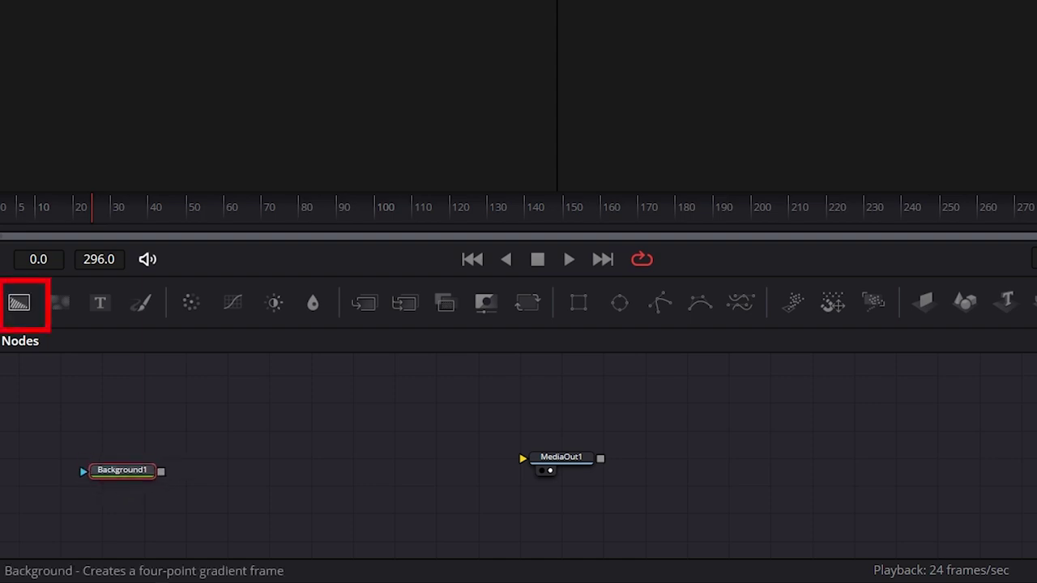
{"action": "left_click", "coordinate": [140, 422]}
{"action": "left_click", "coordinate": [19, 303]}
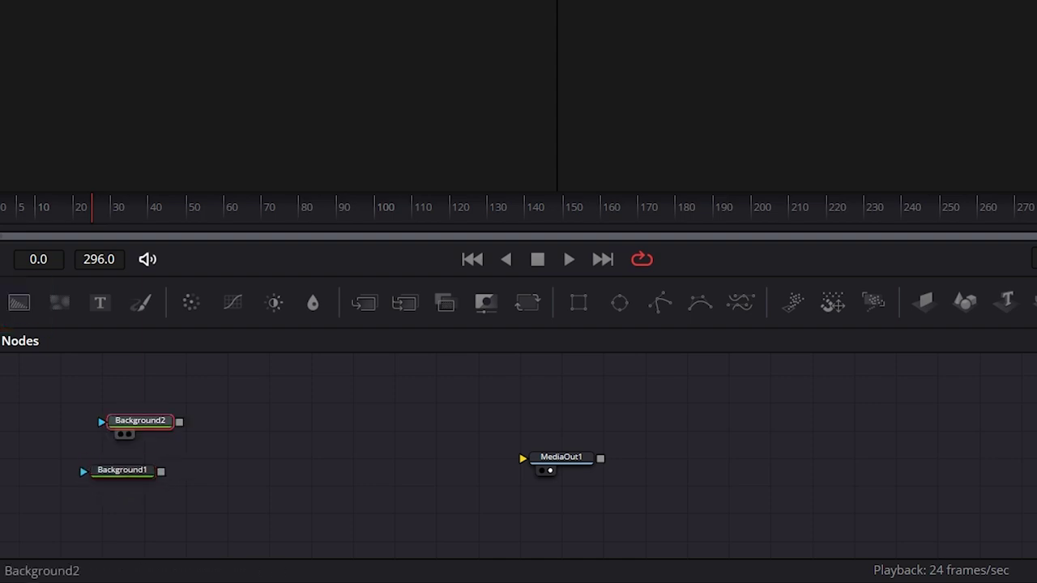
{"action": "left_click_drag", "start_coordinate": [140, 421], "coordinate": [162, 471]}
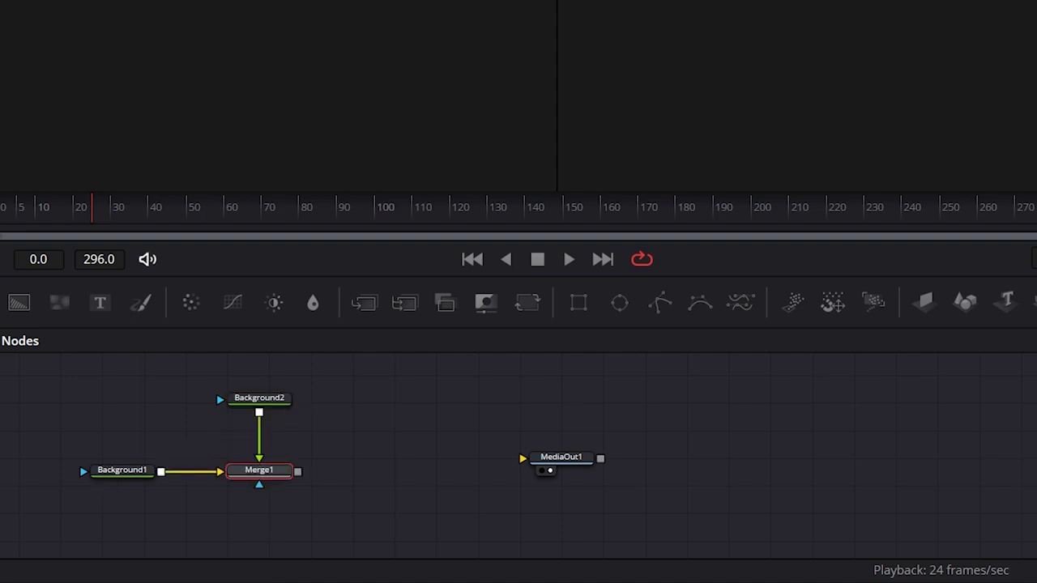
{"action": "left_click_drag", "start_coordinate": [297, 472], "coordinate": [523, 459]}
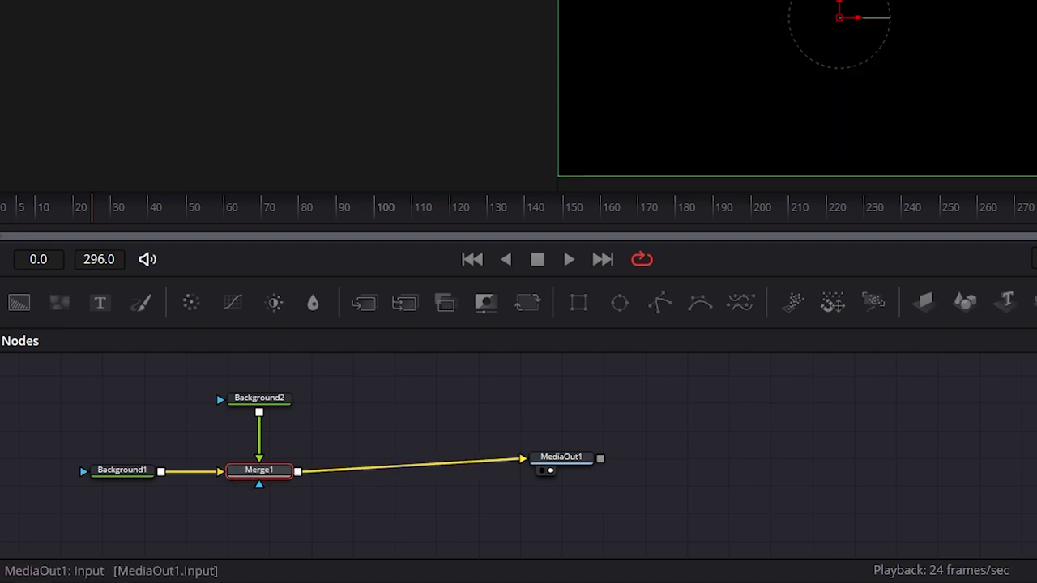
- Mask Background2 with a Rectangle and set the background's color to white (#ffffff)
{"action": "left_click", "coordinate": [259, 398]}
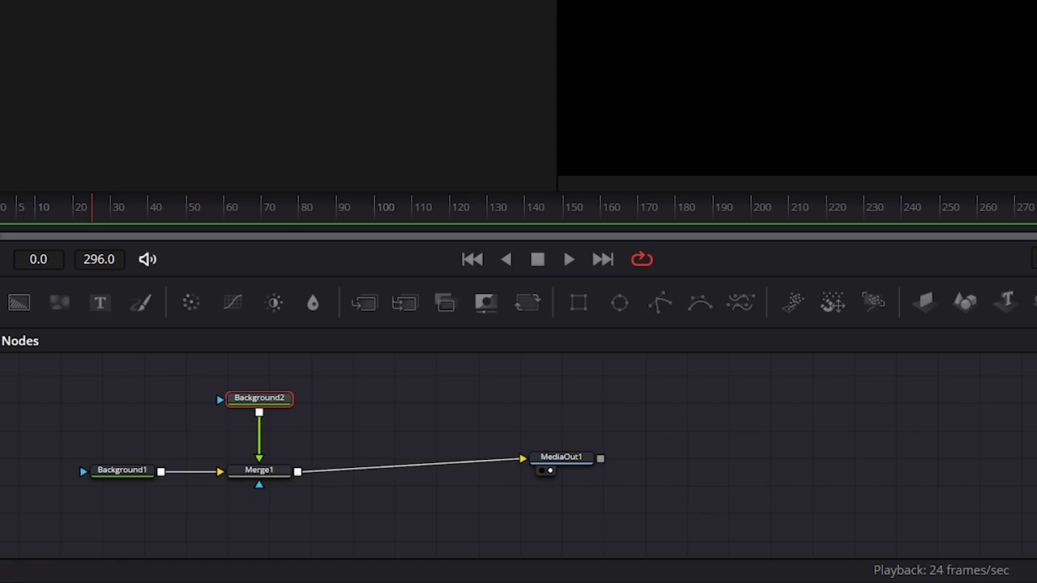
{"action": "left_click", "coordinate": [579, 302]}
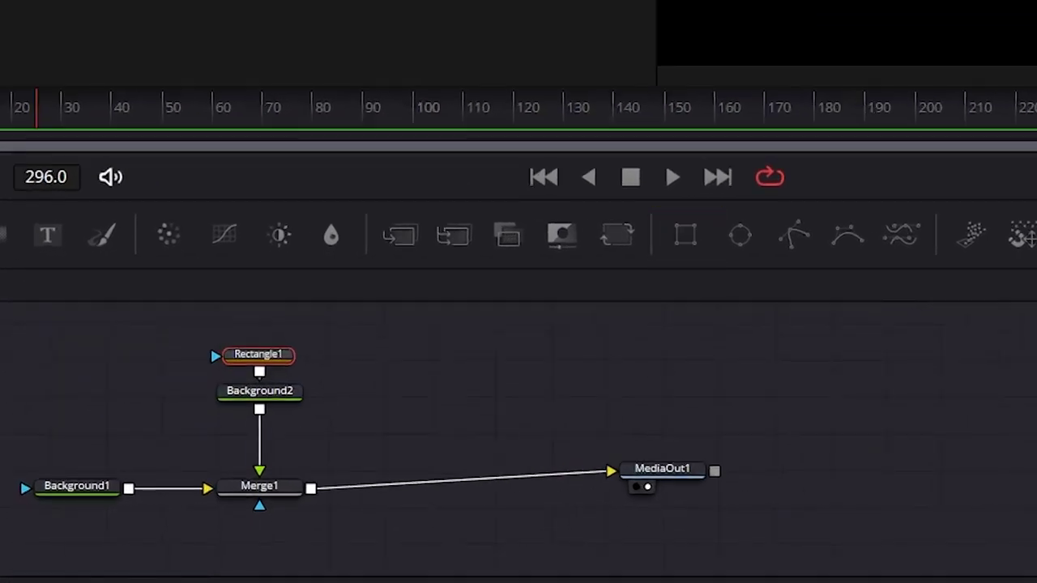
{"action": "left_click", "coordinate": [259, 391]}
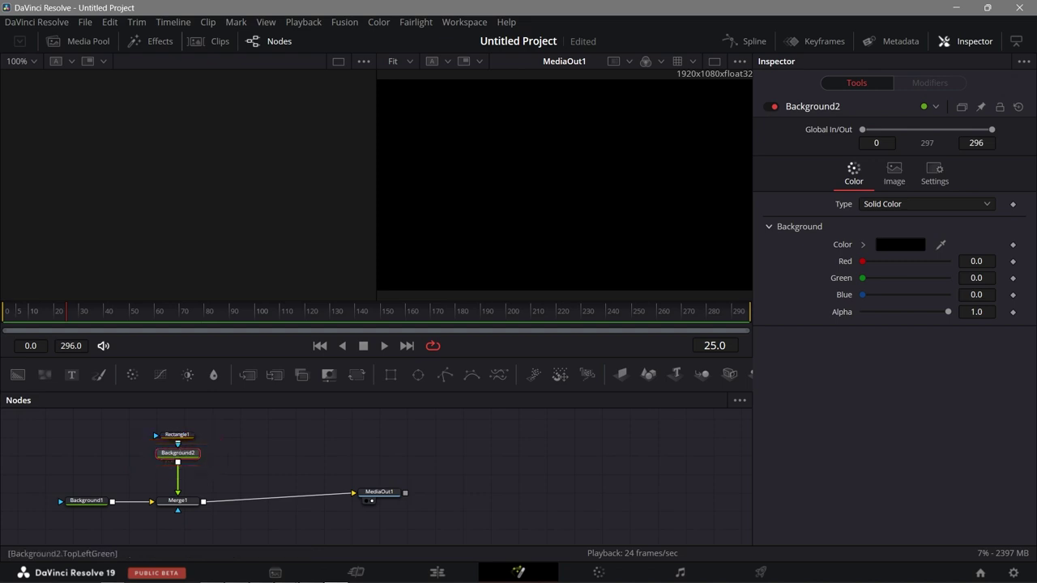
{"action": "left_click", "coordinate": [900, 245]}
{"action": "left_click_drag", "start_coordinate": [496, 154], "coordinate": [615, 221]}
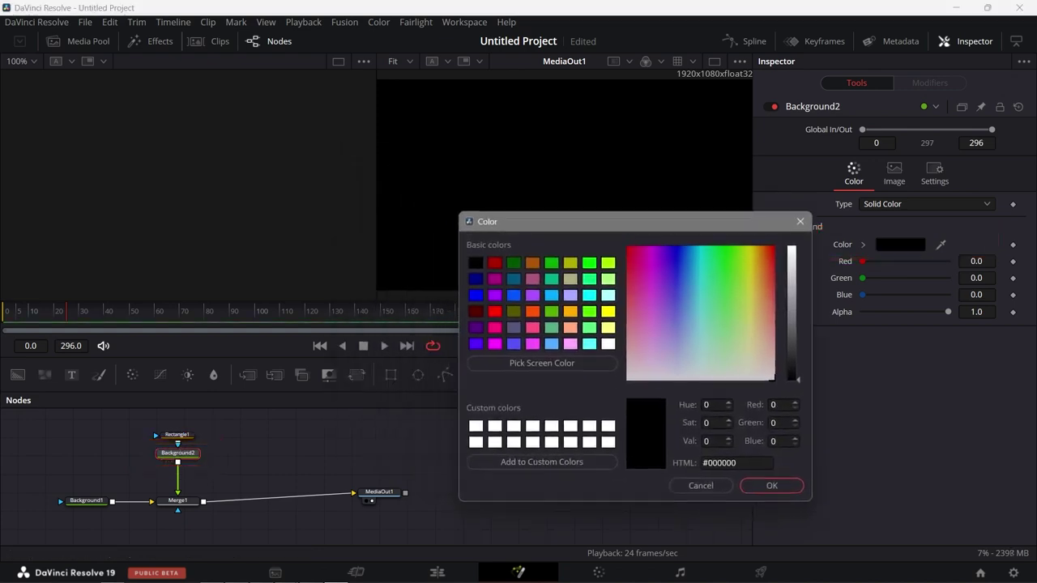
{"action": "left_click", "coordinate": [742, 248]}
{"action": "left_click", "coordinate": [608, 344]}
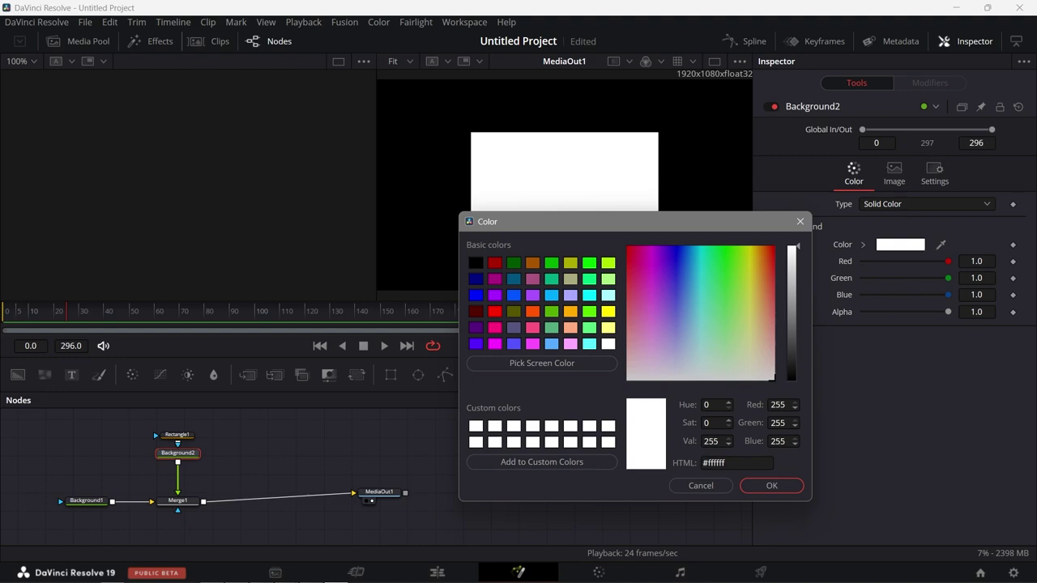
{"action": "left_click", "coordinate": [772, 486]}
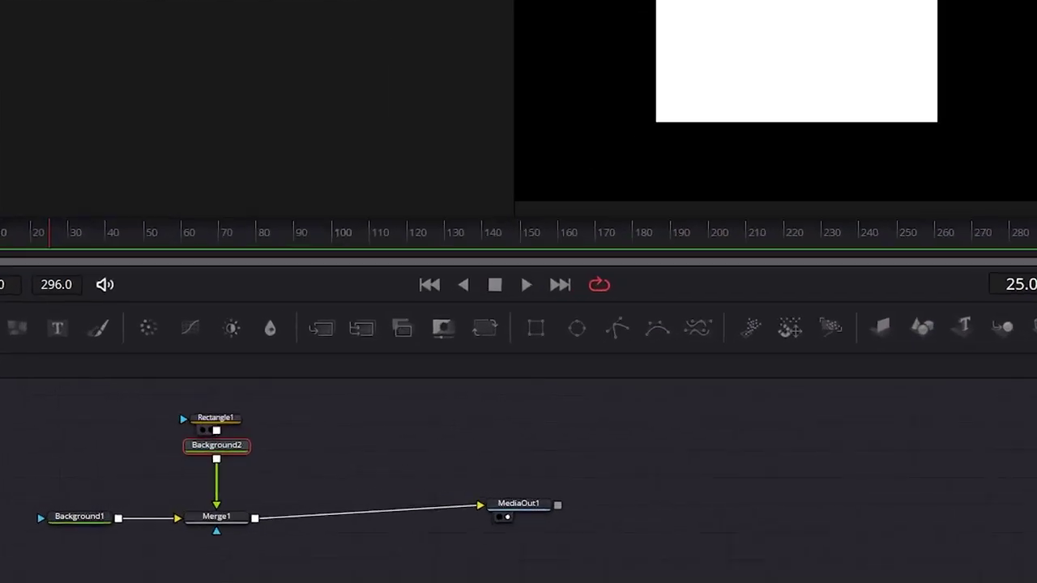
- Shape Rectangle1 into a bar with width about 0.025 and corner radius 1.0, centered at about X 0.14, Y 0.50
{"action": "left_click", "coordinate": [177, 435]}
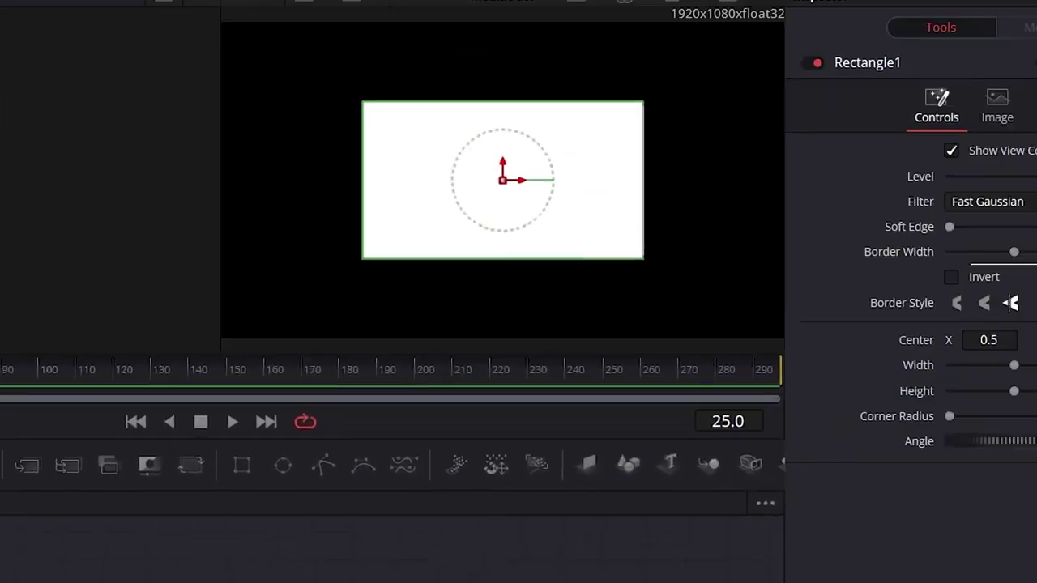
{"action": "left_click_drag", "start_coordinate": [855, 440], "coordinate": [793, 440]}
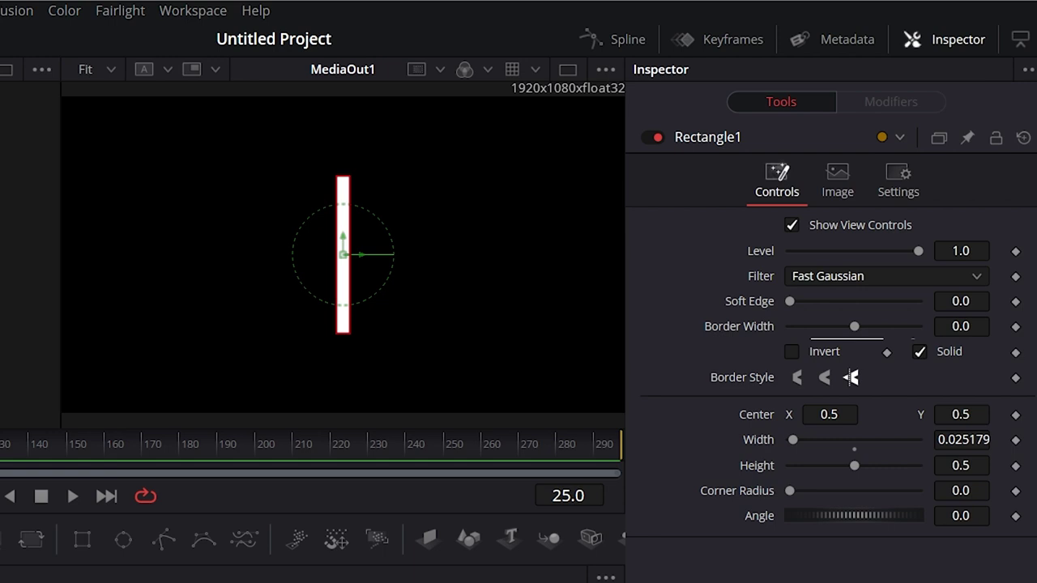
{"action": "left_click_drag", "start_coordinate": [791, 490], "coordinate": [918, 490]}
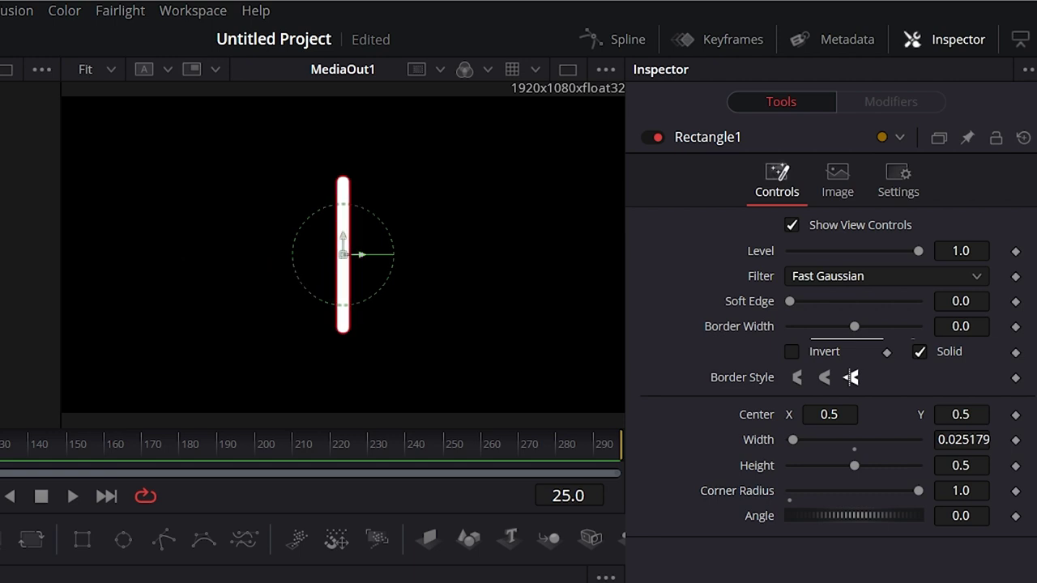
{"action": "left_click_drag", "start_coordinate": [343, 255], "coordinate": [141, 253]}
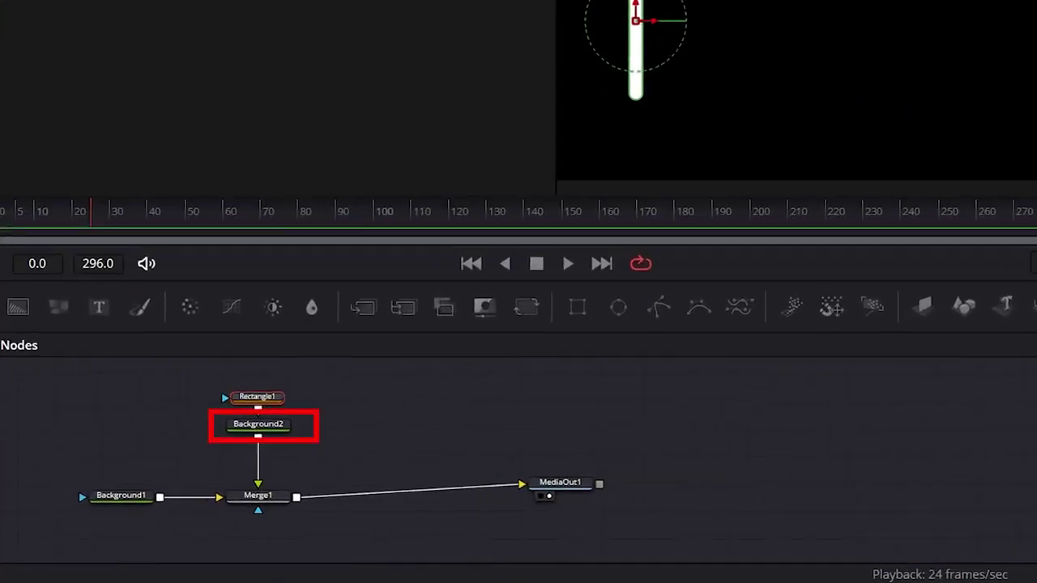
- Add a Duplicate node after Background2
{"action": "left_click", "coordinate": [258, 424]}
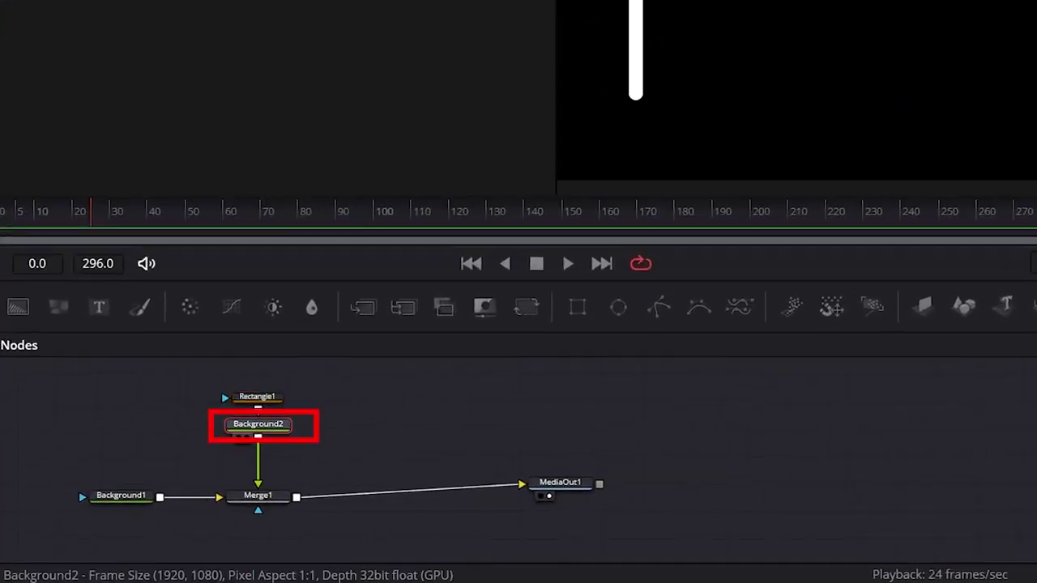
{"action": "key", "text": "shift+space"}
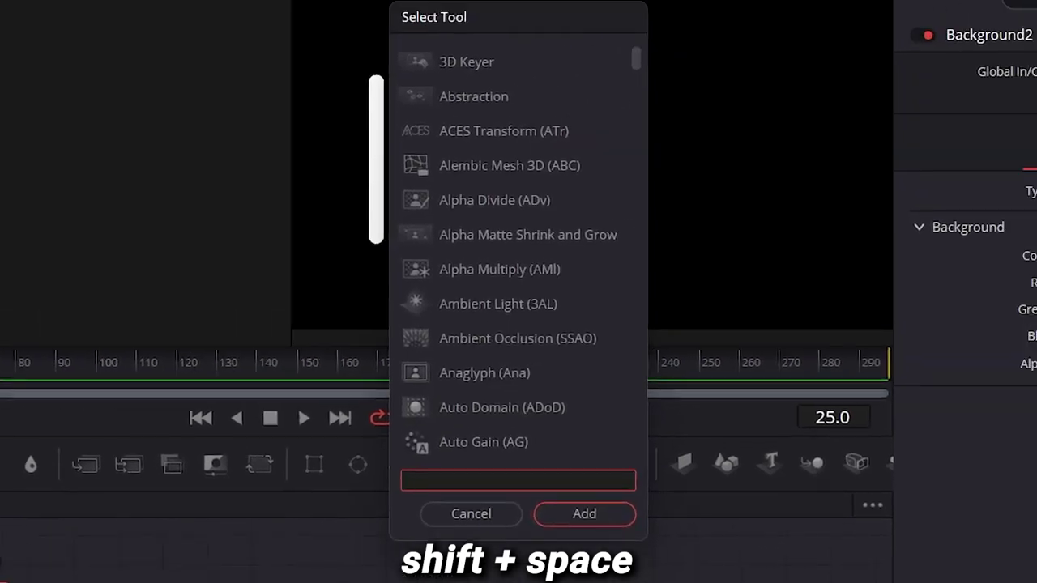
{"action": "type", "text": "dupl"}
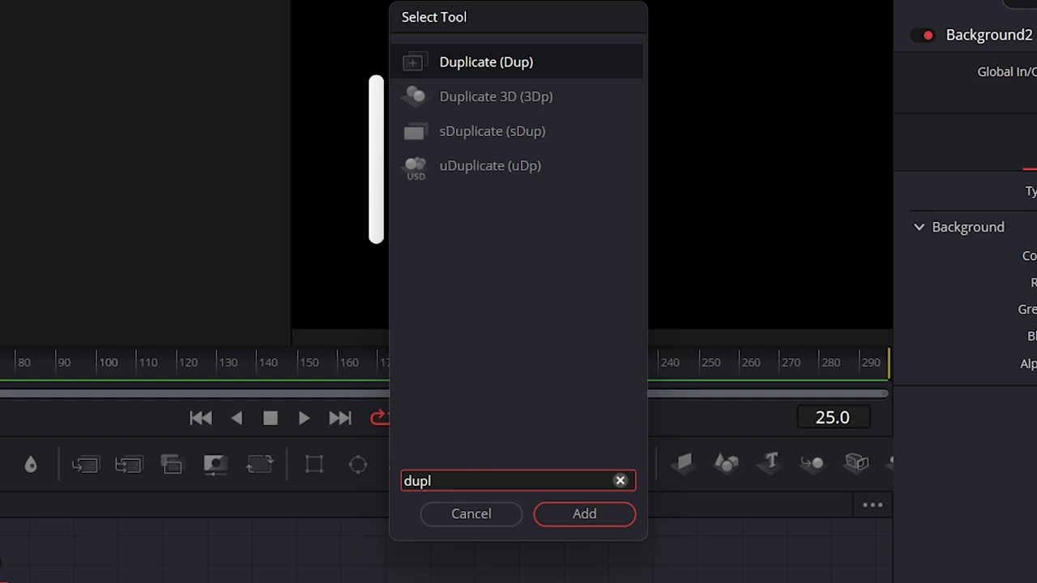
{"action": "type", "text": "icate"}
{"action": "key", "text": "Return"}
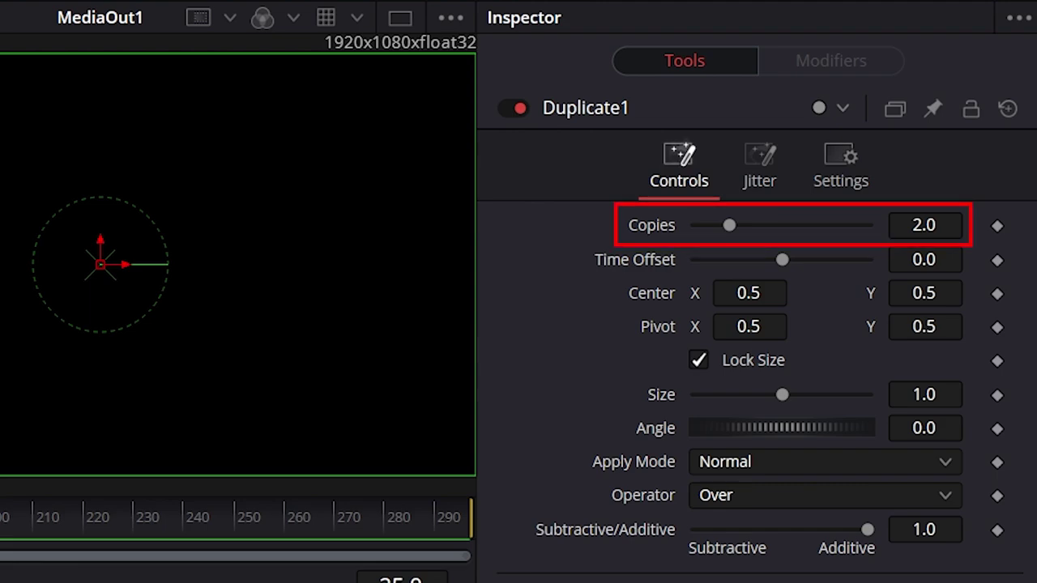
- Set the Duplicate node to 15 copies and increase its Center X to spread the bars across the frame
{"action": "left_click_drag", "start_coordinate": [729, 226], "coordinate": [723, 225]}
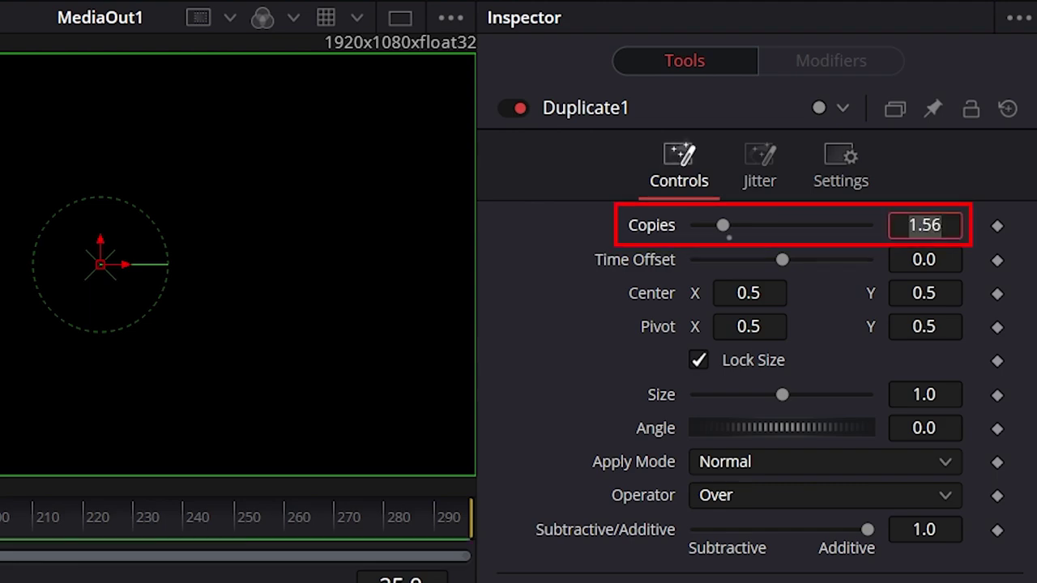
{"action": "type", "text": "15"}
{"action": "key", "text": "Tab"}
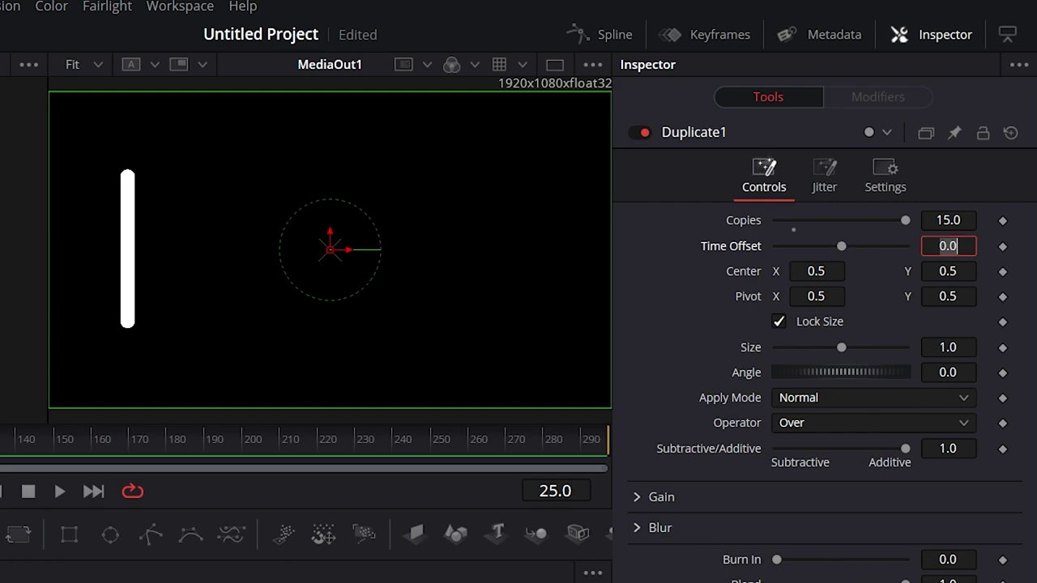
{"action": "mouse_move", "coordinate": [817, 272]}
{"action": "left_mouse_down"}
{"action": "mouse_move", "coordinate": [844, 272]}
{"action": "mouse_move", "coordinate": [830, 271]}
{"action": "left_mouse_up"}
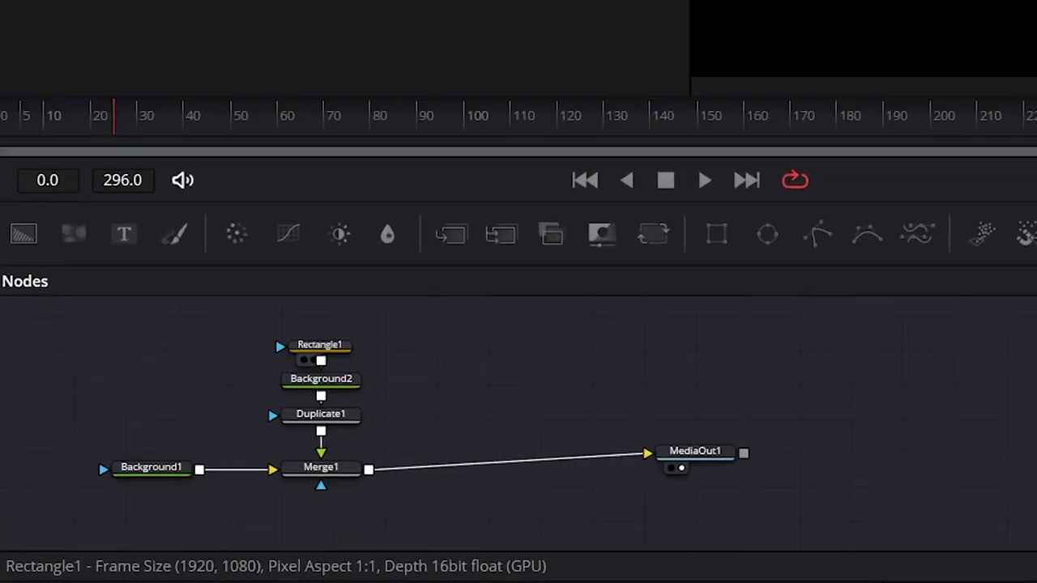
- Modify Rectangle1's height with a MIDI Extractor and show the modifier's settings
{"action": "key", "text": "ctrl"}
{"action": "key", "text": "ctrl"}
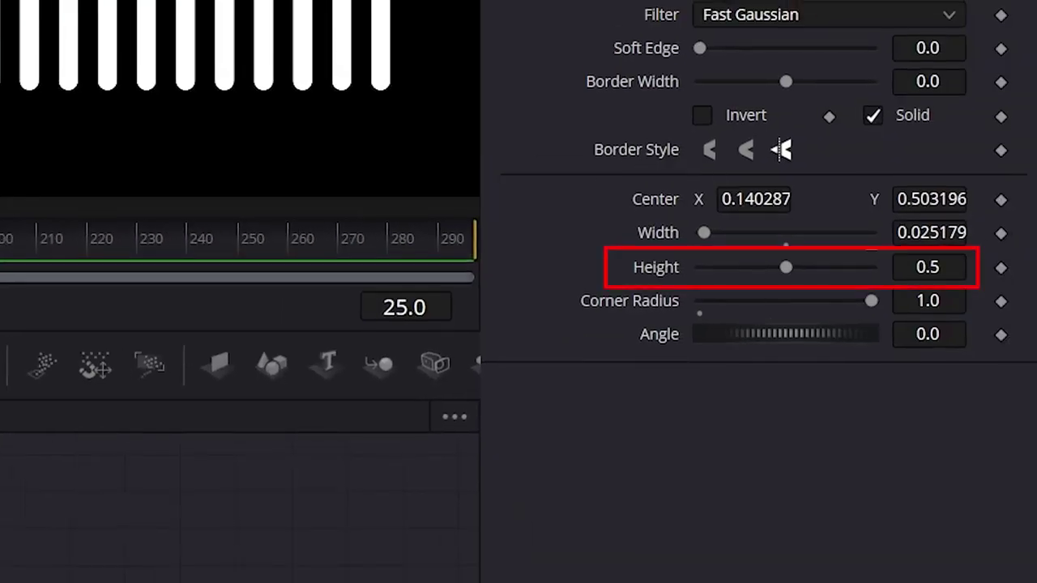
{"action": "right_click", "coordinate": [658, 273]}
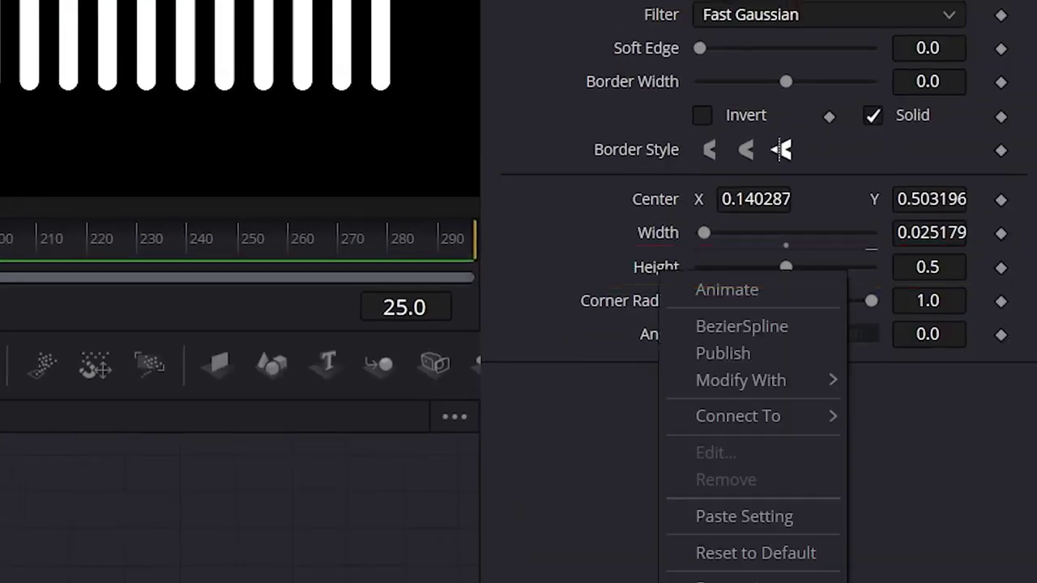
{"action": "mouse_move", "coordinate": [741, 380]}
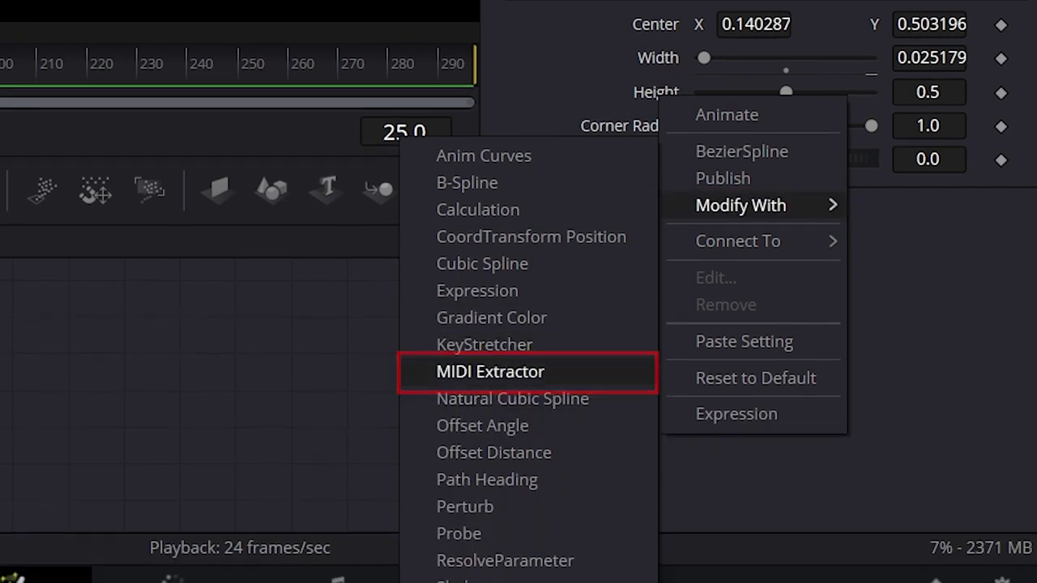
{"action": "left_click", "coordinate": [490, 371]}
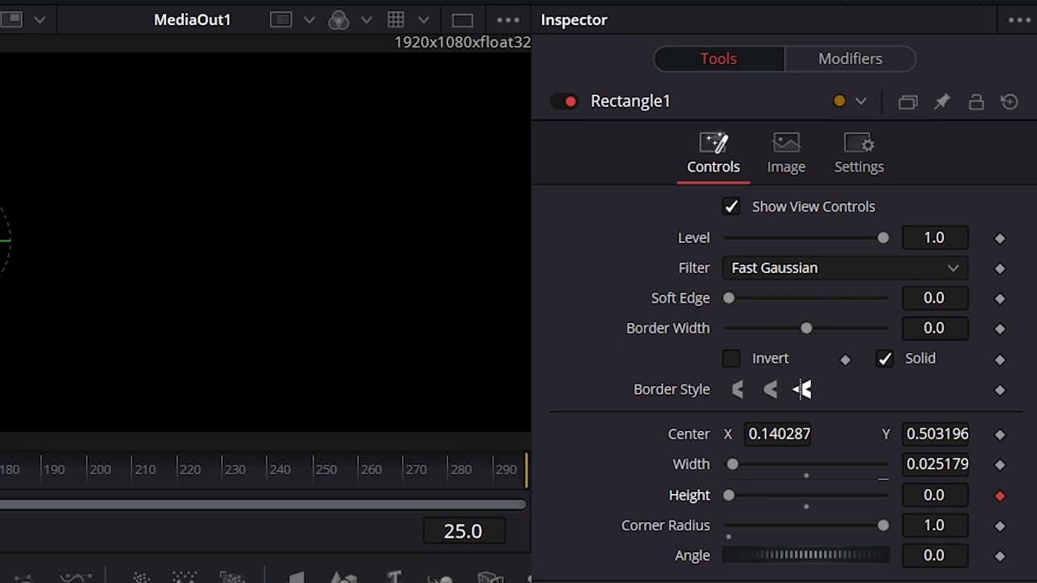
{"action": "left_click", "coordinate": [850, 59]}
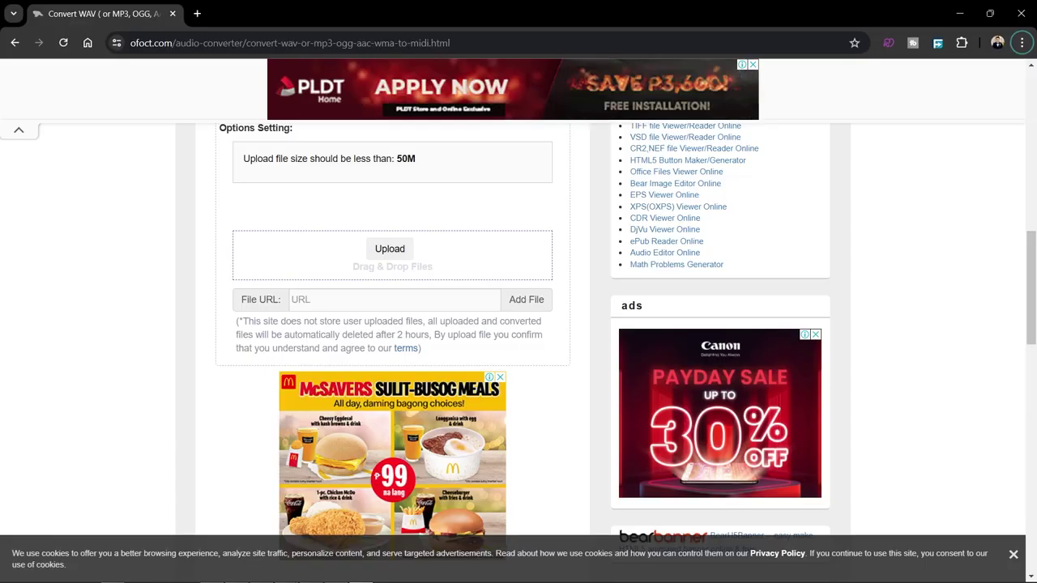
- On Bear File Converter's audio-to-MIDI page in the browser, upload the MP3 File_A02 audio from the Desktop's New folder
{"action": "scroll", "coordinate": [519, 324], "scroll_direction": "up", "scroll_amount": 10}
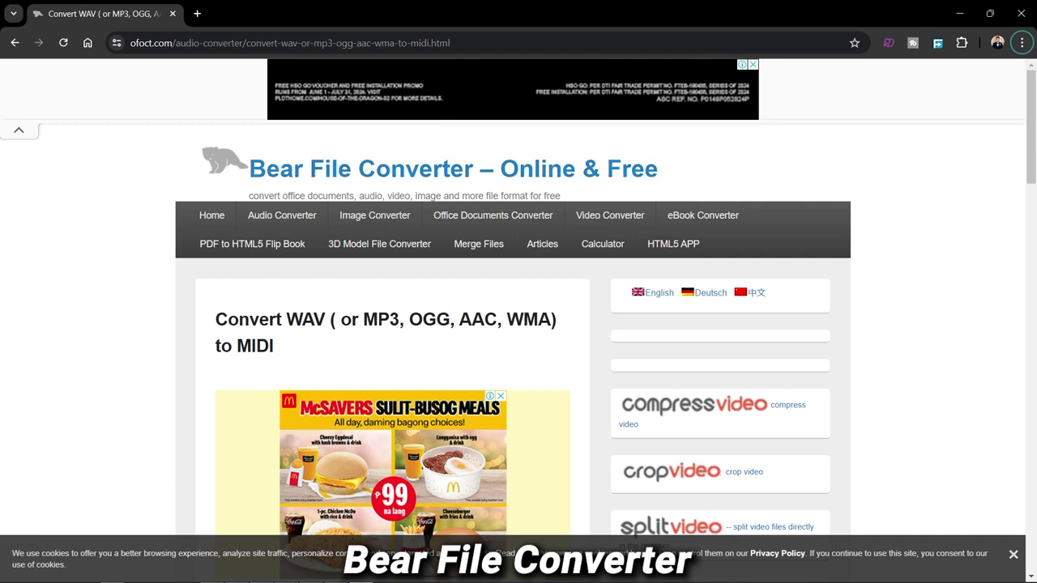
{"action": "scroll", "coordinate": [519, 348], "scroll_direction": "down", "scroll_amount": 2}
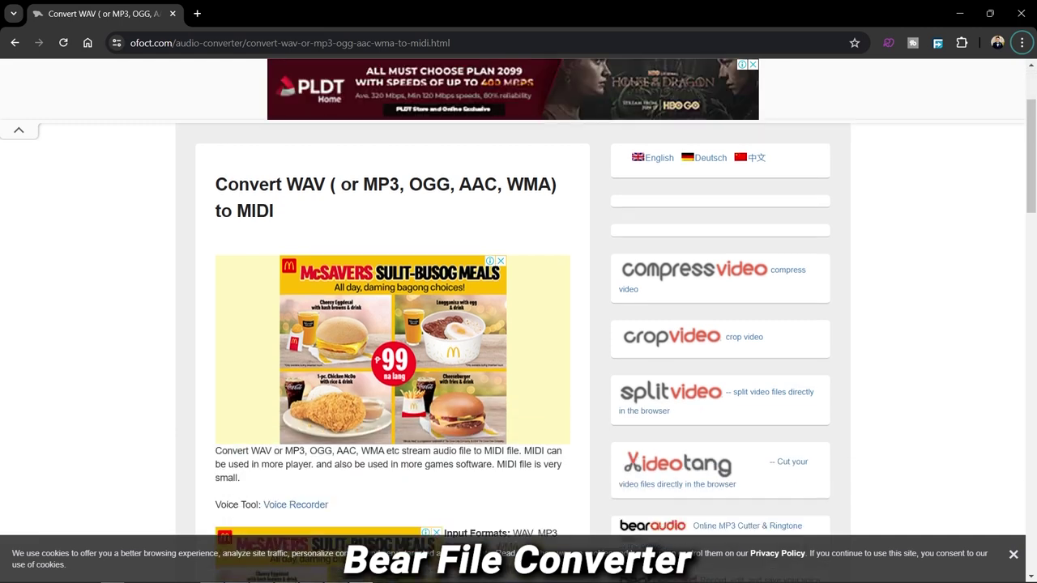
{"action": "scroll", "coordinate": [518, 324], "scroll_direction": "down", "scroll_amount": 6}
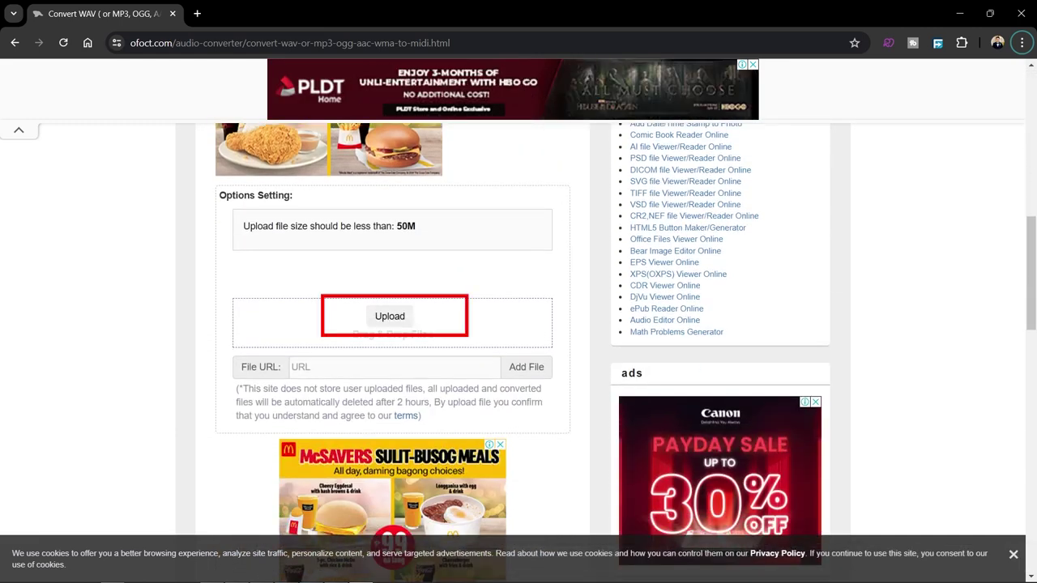
{"action": "left_click", "coordinate": [390, 317]}
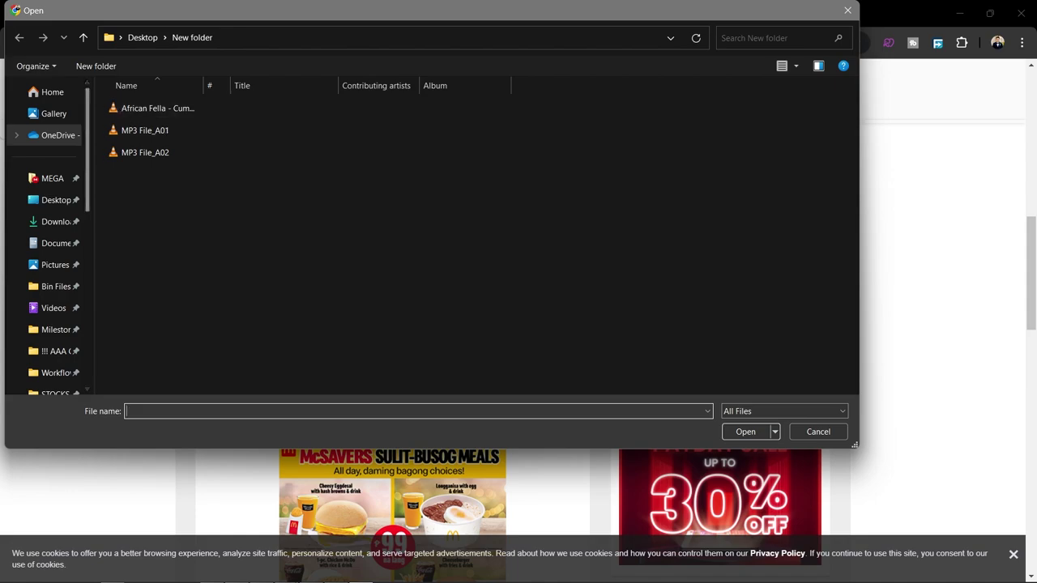
{"action": "right_click", "coordinate": [308, 127]}
{"action": "mouse_move", "coordinate": [338, 136]}
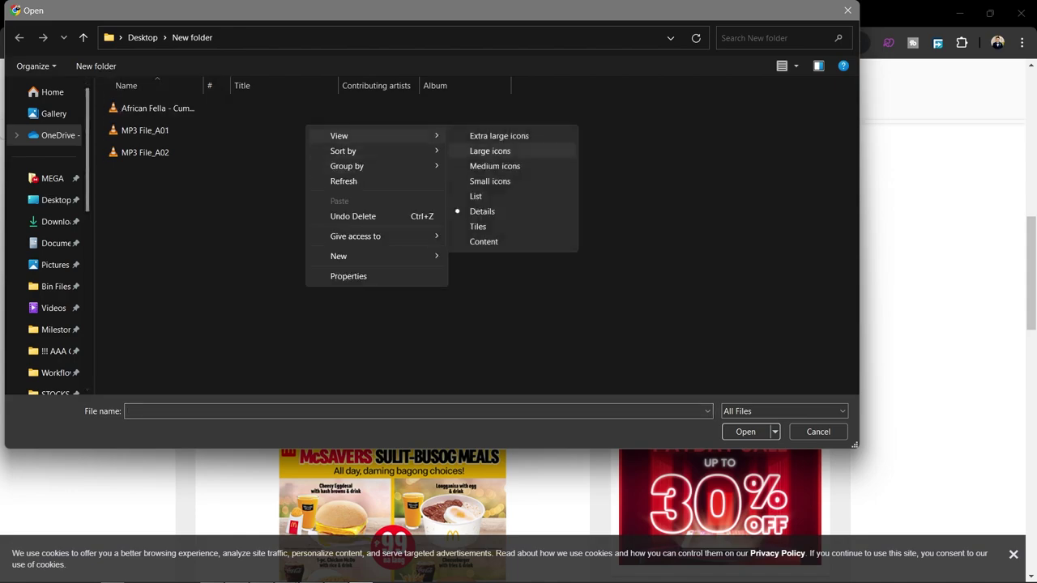
{"action": "left_click", "coordinate": [490, 151]}
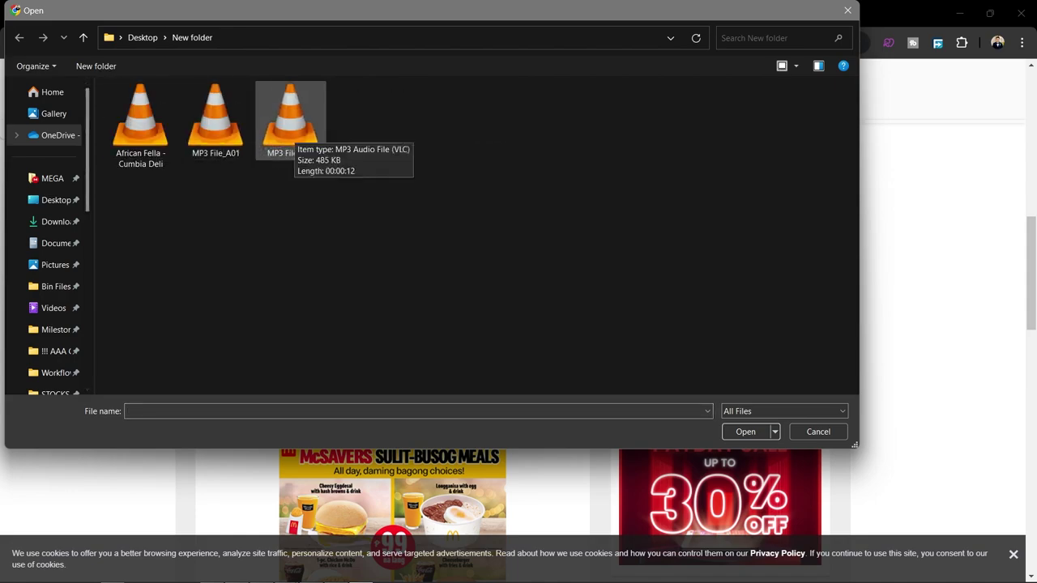
{"action": "double_click", "coordinate": [290, 129]}
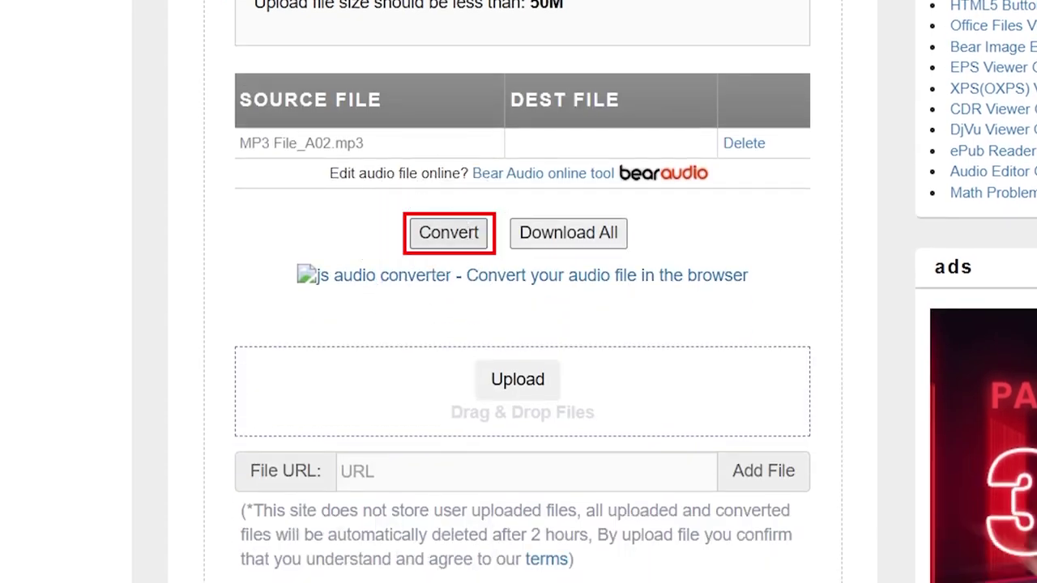
- Convert the uploaded MP3 to MIDI and download the result as "midi file" in the Desktop's New folder
{"action": "left_click", "coordinate": [449, 234]}
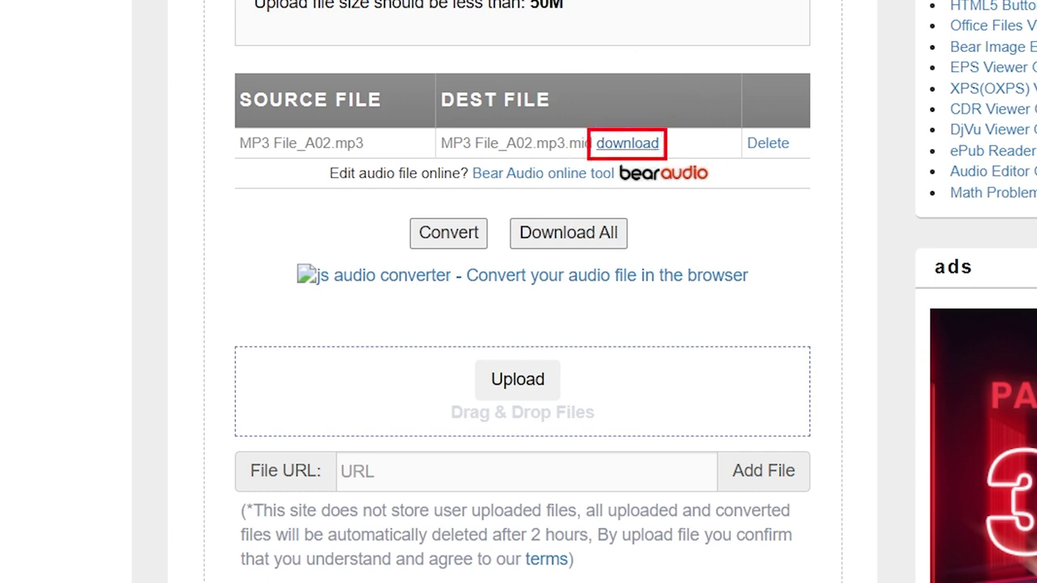
{"action": "left_click", "coordinate": [627, 143]}
{"action": "type", "text": "midi"}
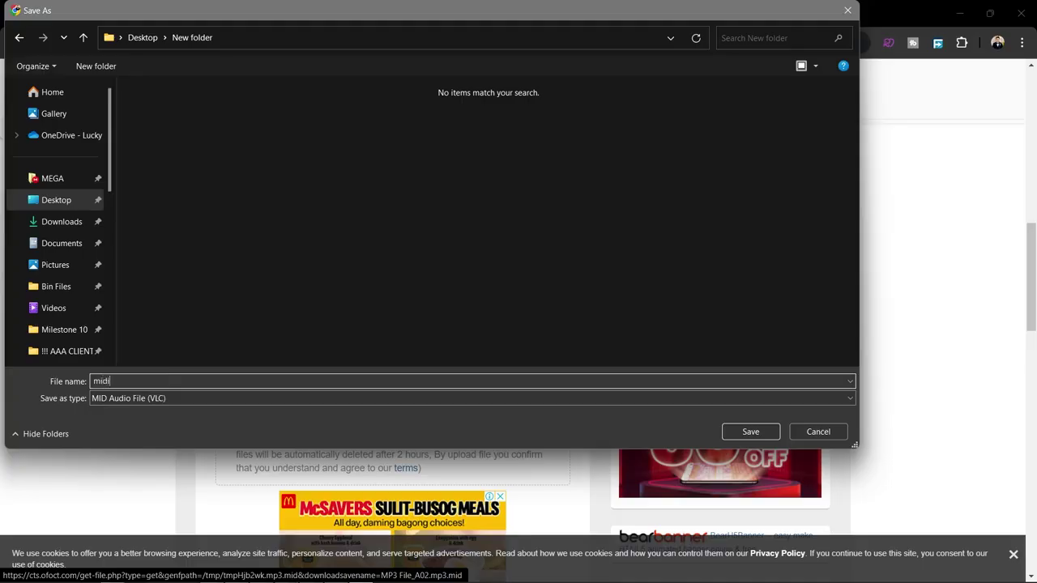
{"action": "type", "text": " file"}
{"action": "key", "text": "Return"}
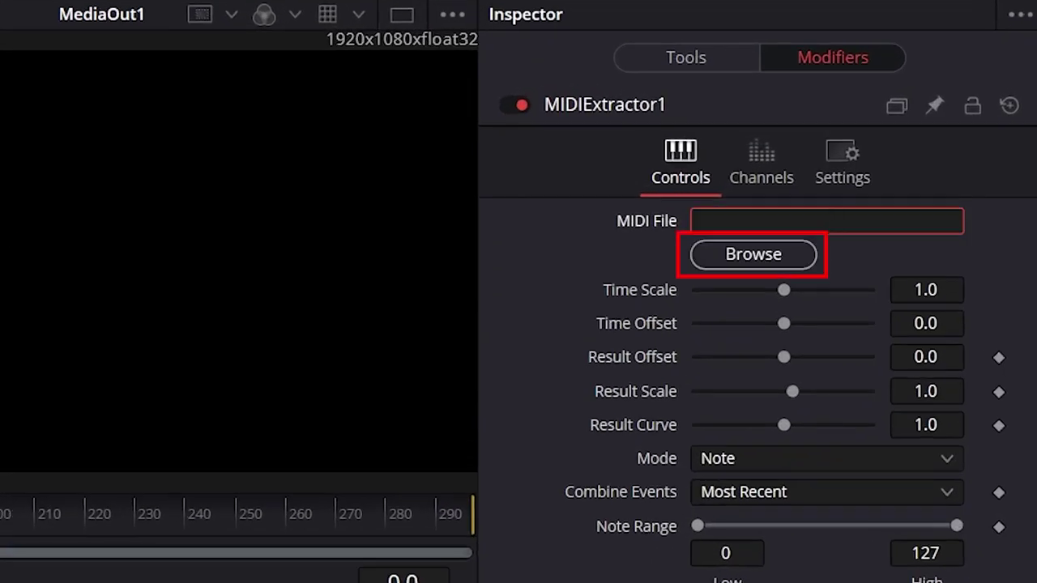
- In DaVinci Resolve, load midi file.mid into the MIDI Extractor modifier and set its Combine Events to Sum
{"action": "left_click", "coordinate": [753, 254]}
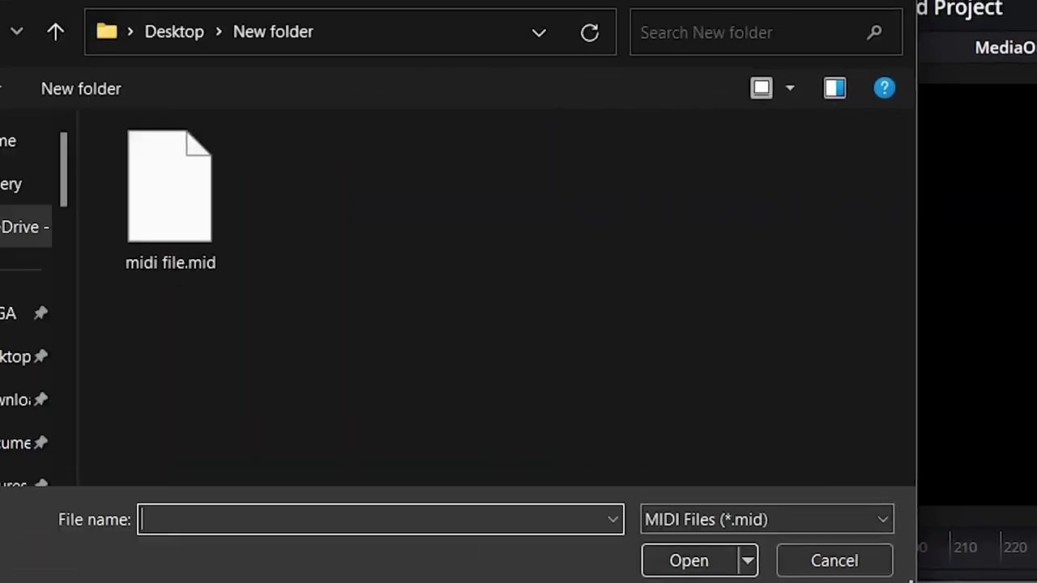
{"action": "double_click", "coordinate": [278, 197]}
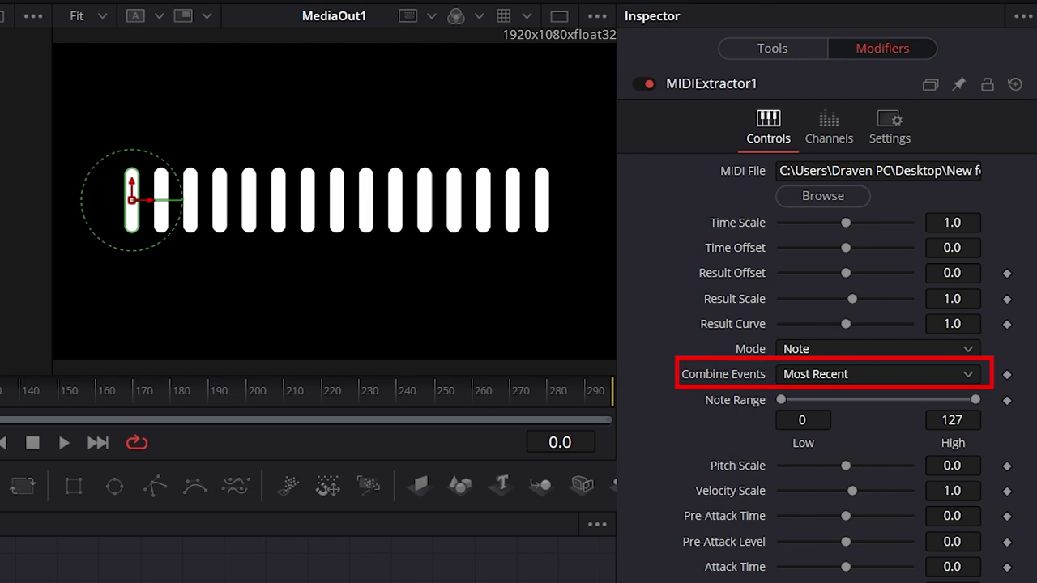
{"action": "left_click", "coordinate": [878, 375]}
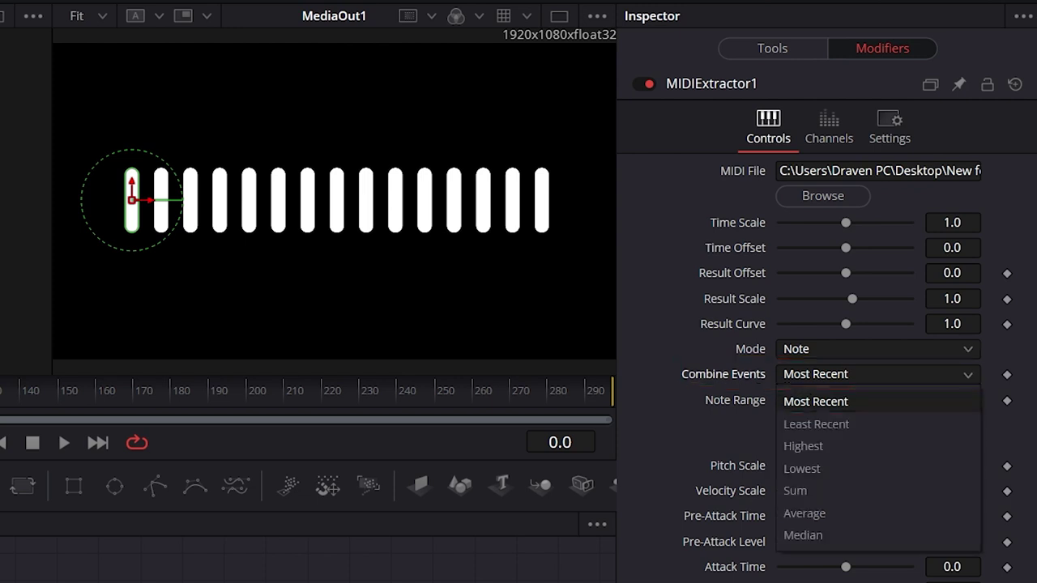
{"action": "left_click", "coordinate": [796, 491]}
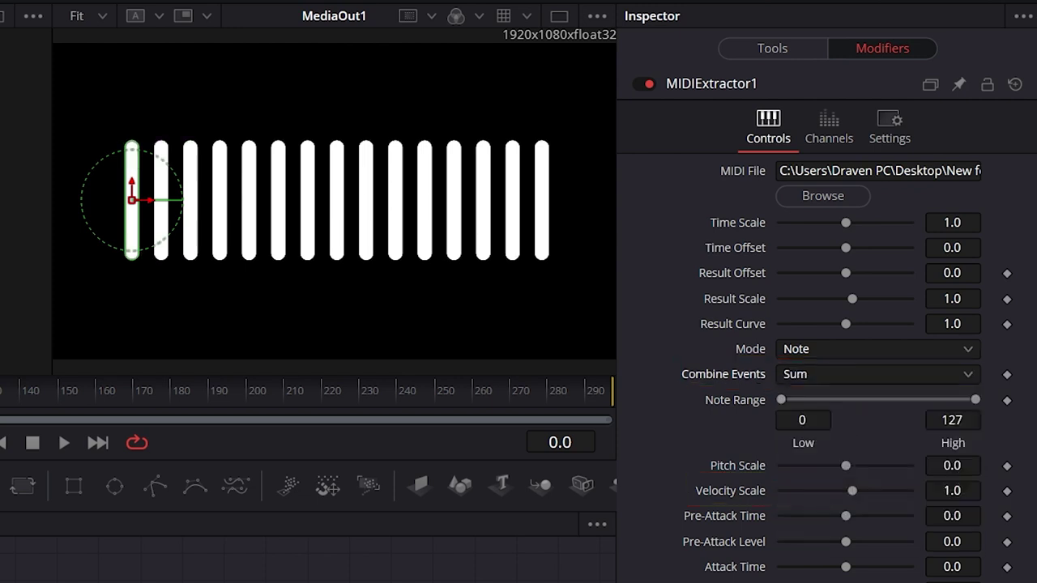
- Move the playhead to frame 16 and set the MIDI Extractor's Result Scale to 0.2
{"action": "mouse_move", "coordinate": [0, 392]}
{"action": "left_mouse_down"}
{"action": "mouse_move", "coordinate": [122, 392]}
{"action": "mouse_move", "coordinate": [20, 392]}
{"action": "left_mouse_up"}
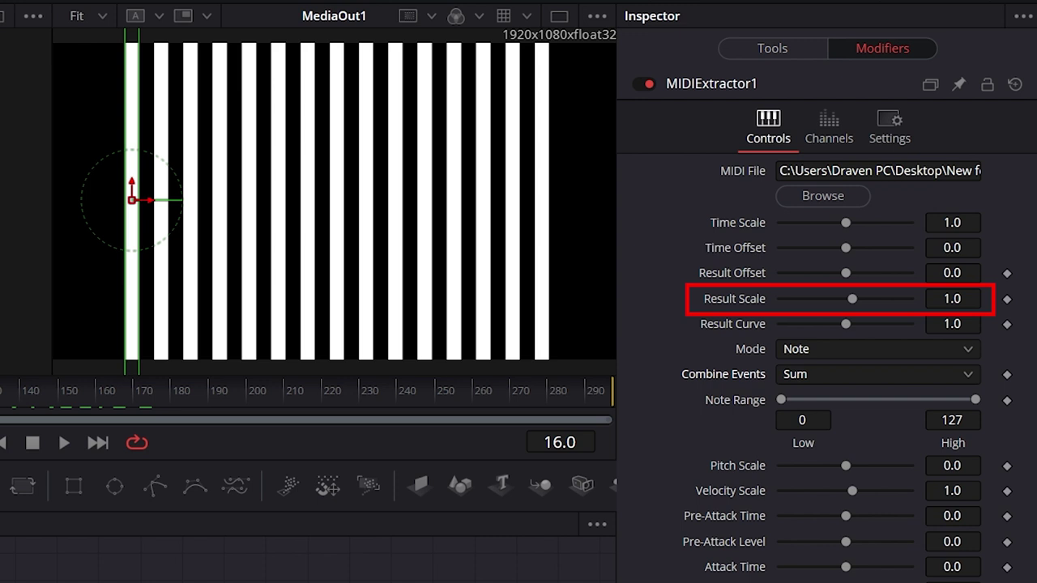
{"action": "double_click", "coordinate": [953, 299]}
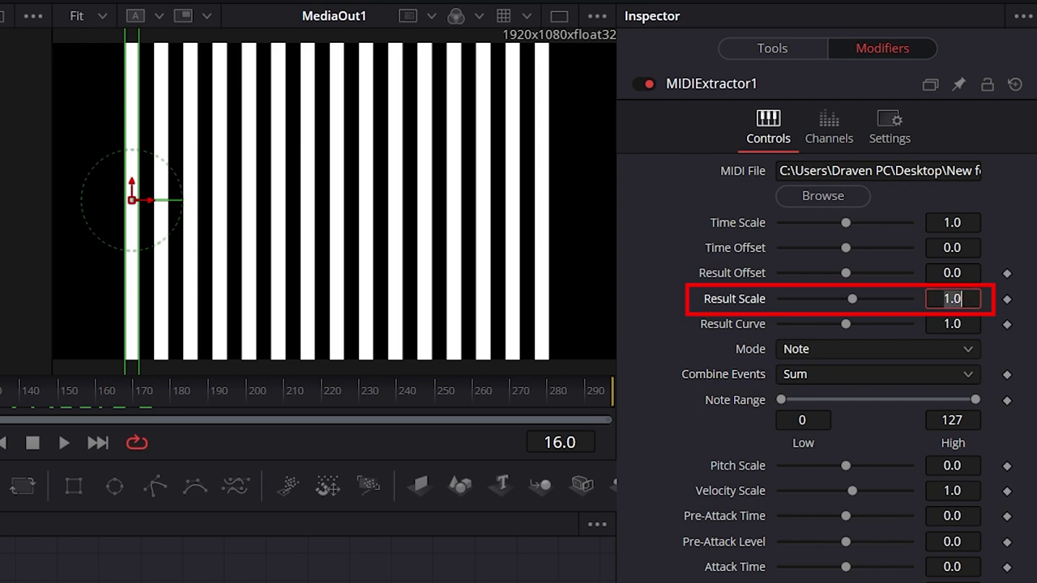
{"action": "type", "text": "0.2"}
{"action": "key", "text": "Tab"}
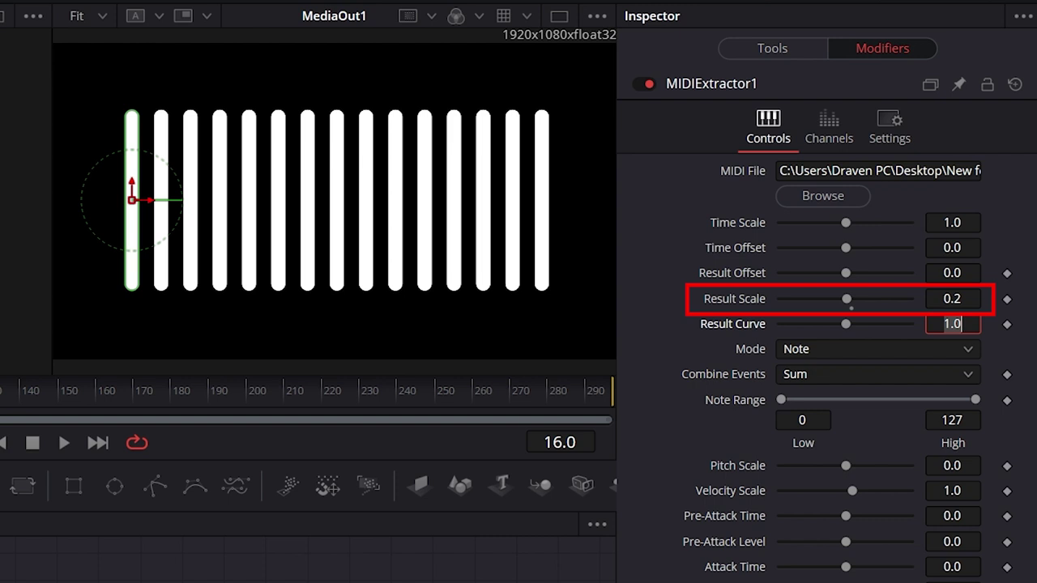
- Reduce the MIDI Extractor's Result Scale to 0.15 to shorten the bars further
{"action": "left_click", "coordinate": [945, 299]}
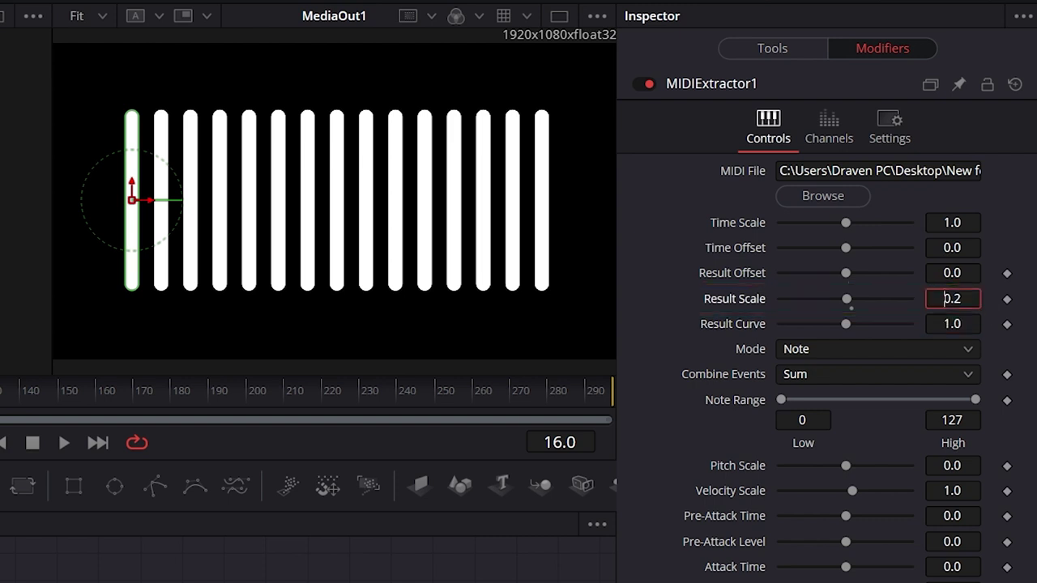
{"action": "key", "text": "BackSpace"}
{"action": "type", "text": "15"}
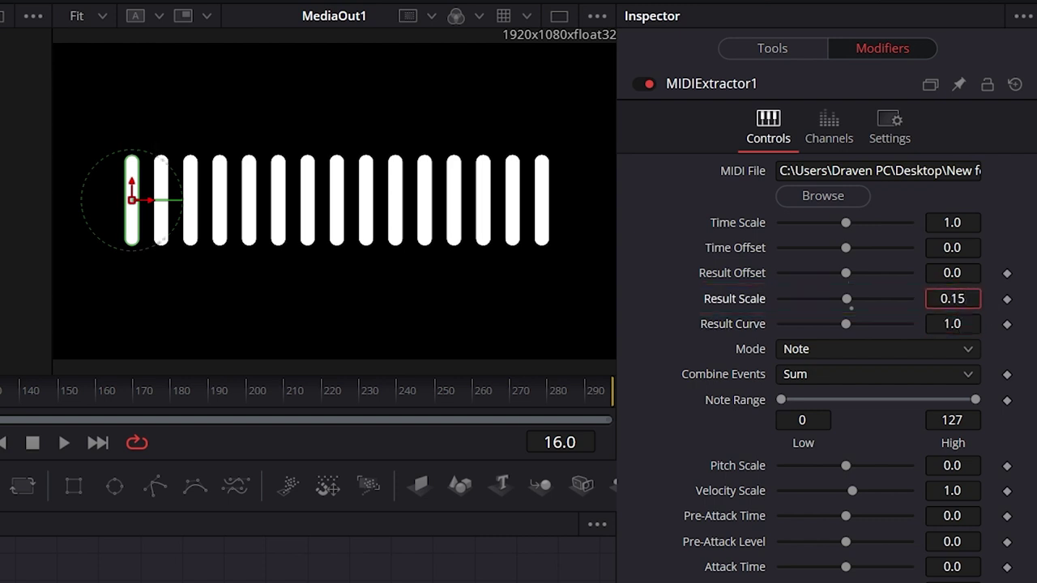
{"action": "key", "text": "Tab"}
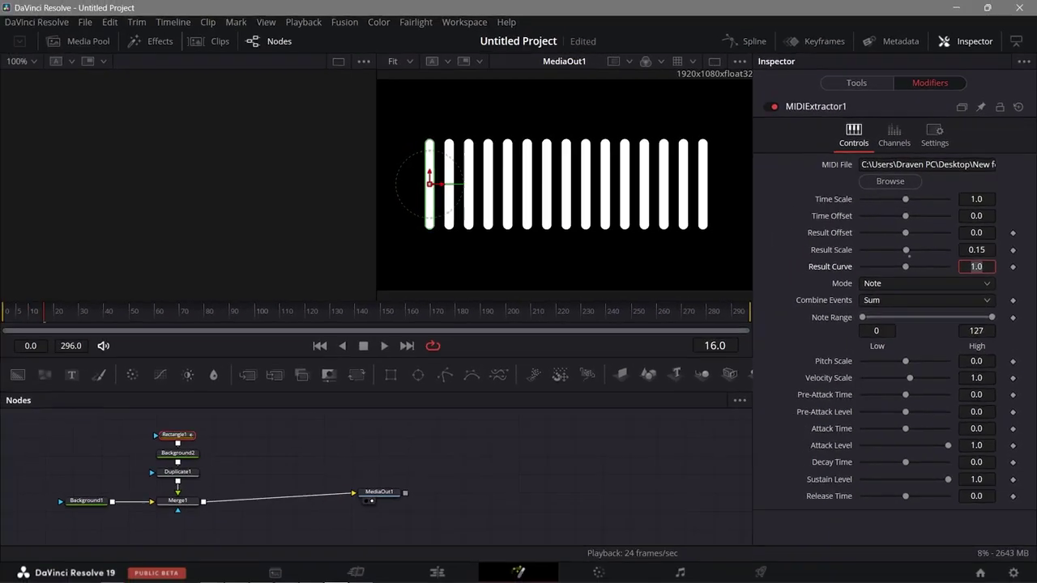
- Check the bars at other frames and set Duplicate1's Time Offset to 0.3 so each copy reacts at a different time
{"action": "left_click_drag", "start_coordinate": [250, 312], "coordinate": [315, 312]}
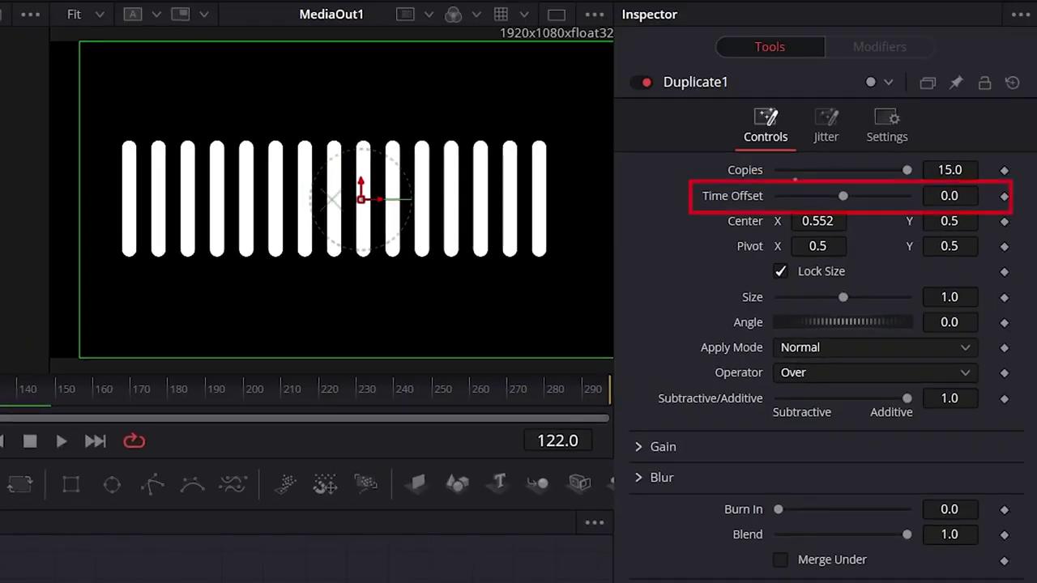
{"action": "left_click_drag", "start_coordinate": [842, 196], "coordinate": [846, 197]}
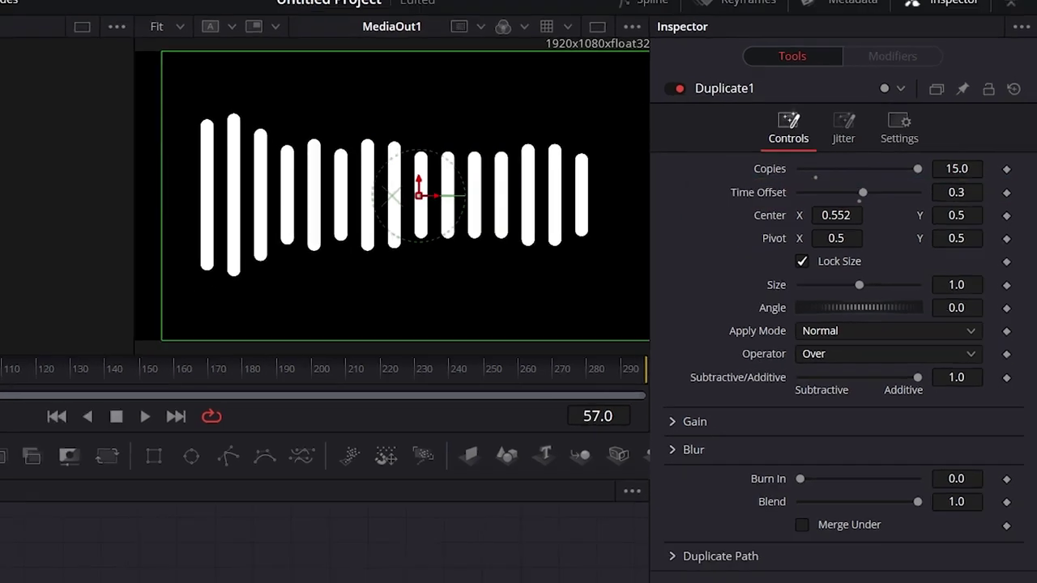
- Return to the edit timeline and play the Fusion composition from the start with the whole clip in view
{"action": "left_click", "coordinate": [437, 572]}
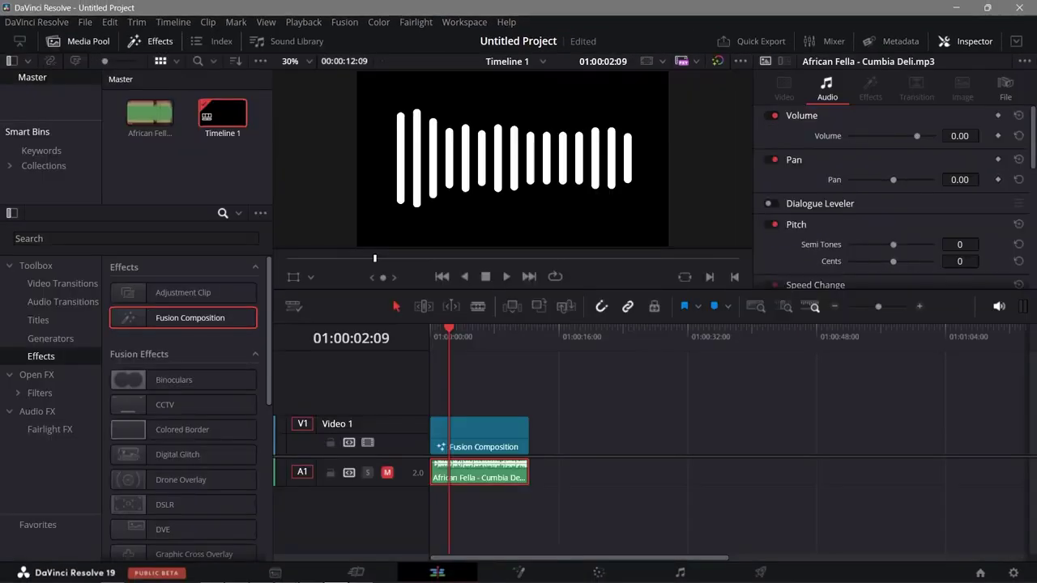
{"action": "key", "text": "Home"}
{"action": "key", "text": "shift+z"}
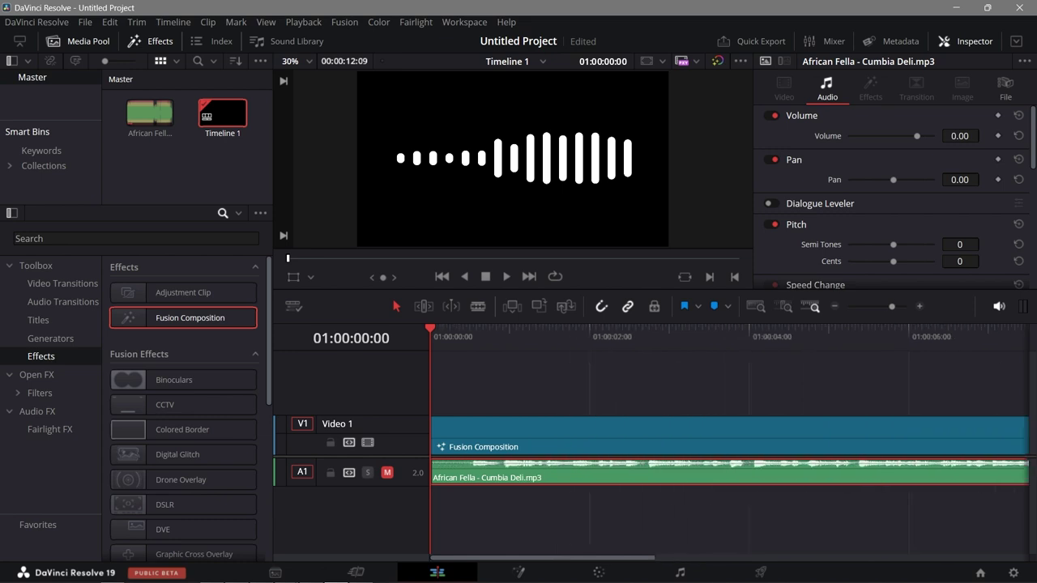
{"action": "key", "text": "space"}
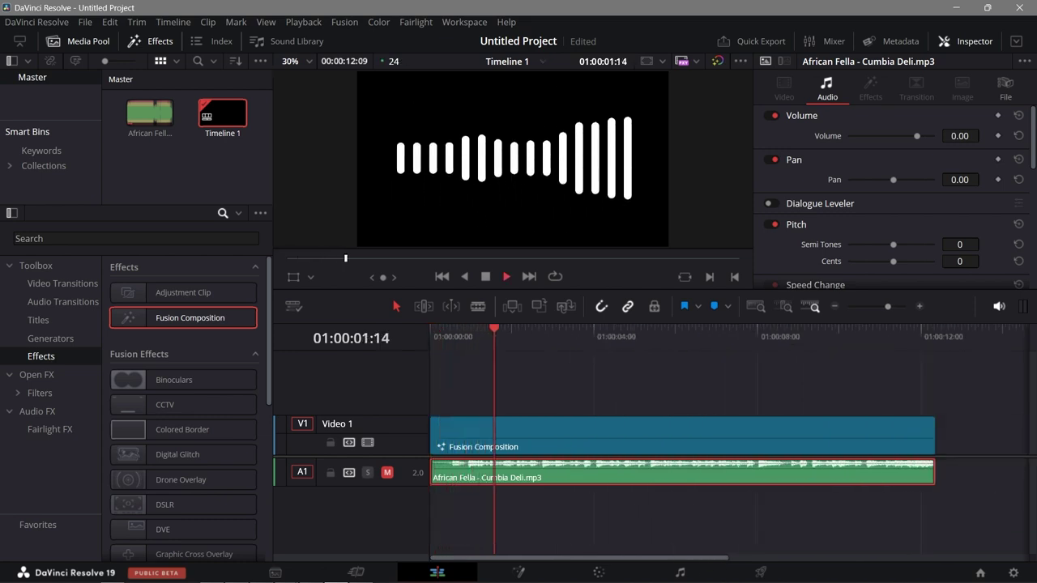
{"action": "key", "text": "ctrl+minus"}
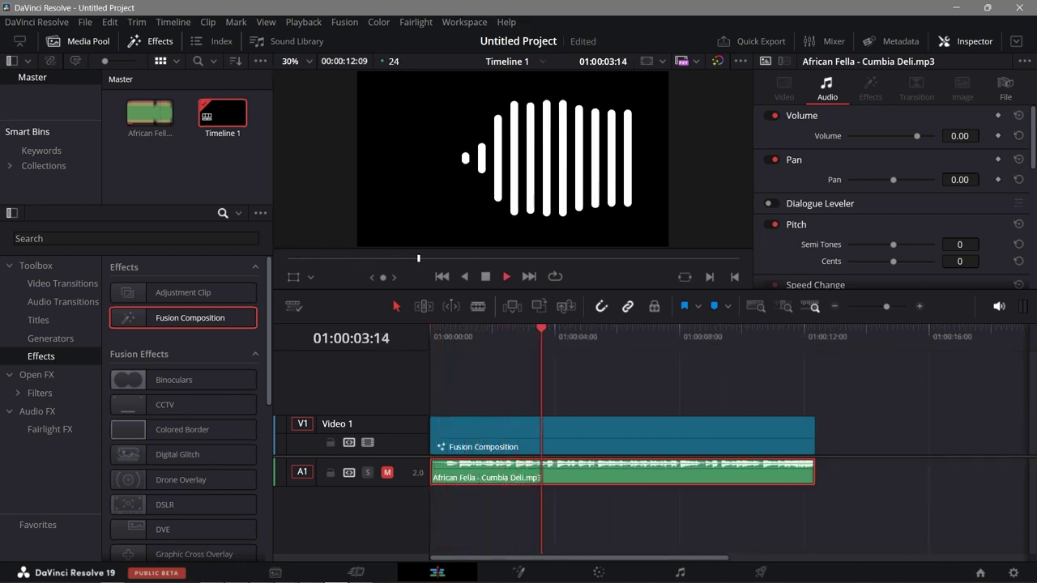